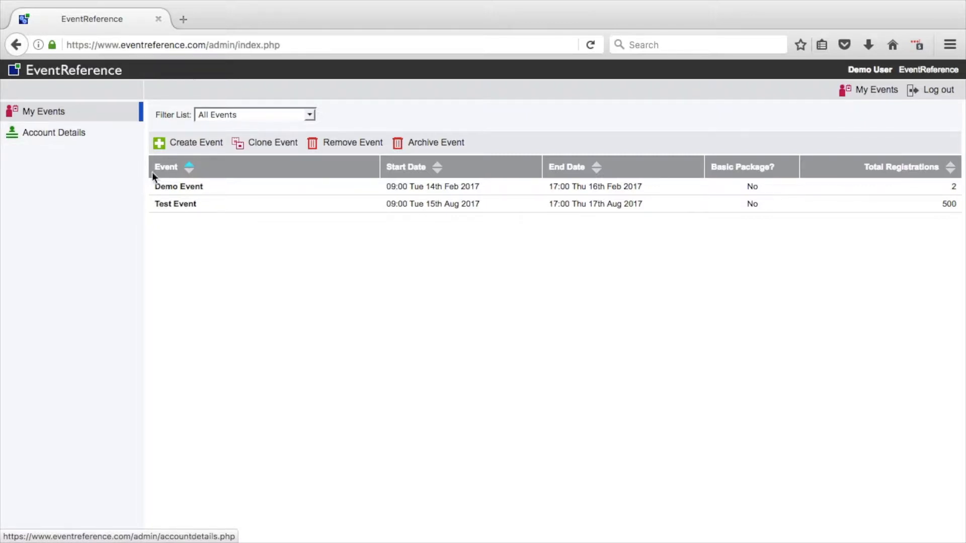
# Step: Open the Test Event's registrations, view the attendee record of the first Laurtech exhibitor listed, and return to the list without saving
pyautogui.click(174, 202)
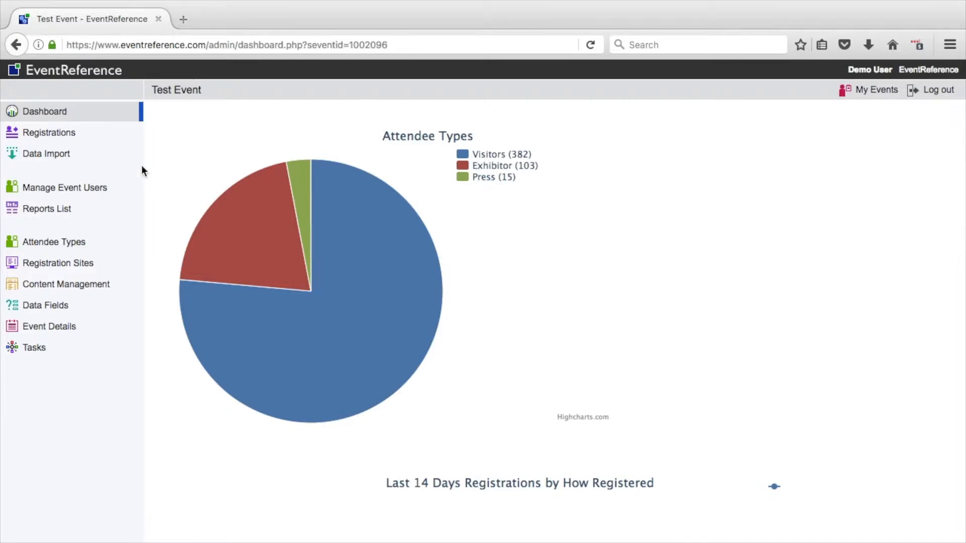
pyautogui.click(108, 132)
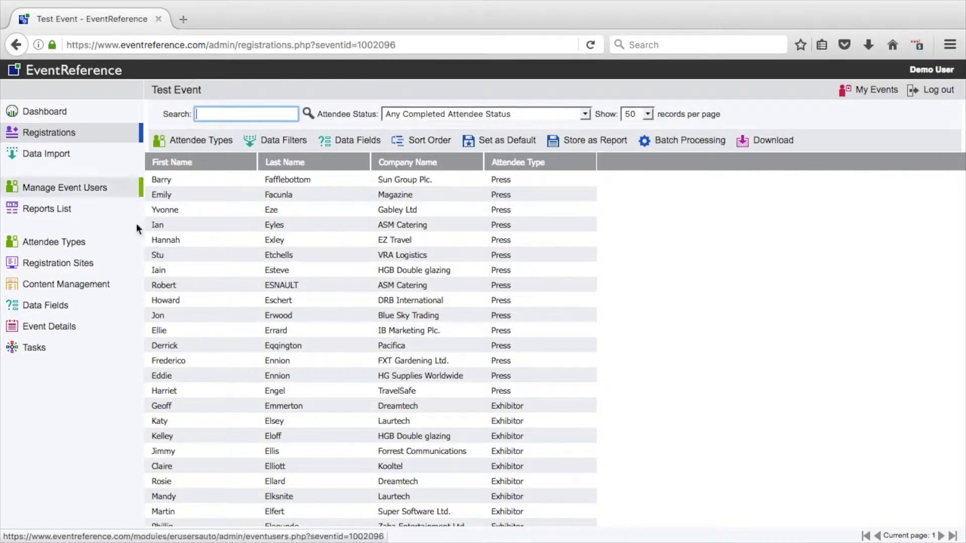
pyautogui.doubleClick(174, 420)
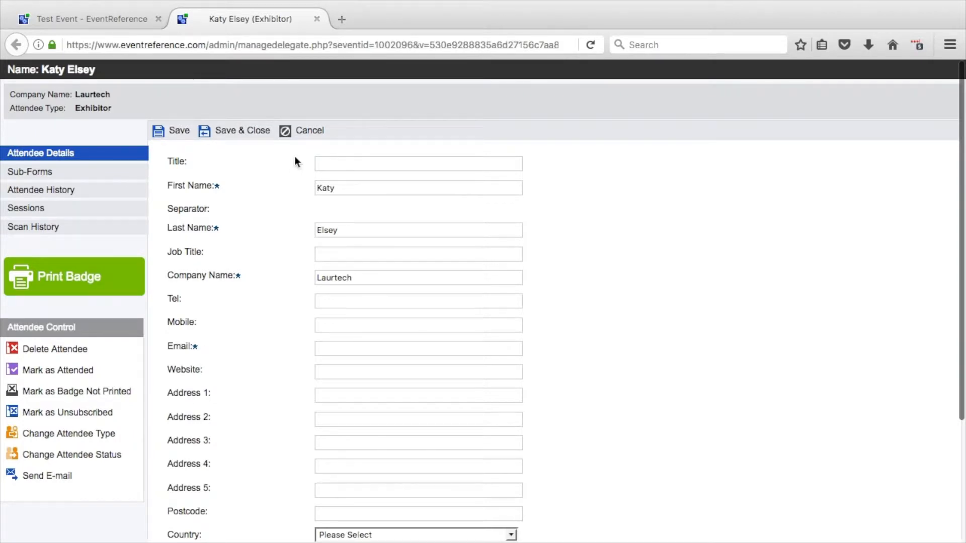
pyautogui.click(297, 132)
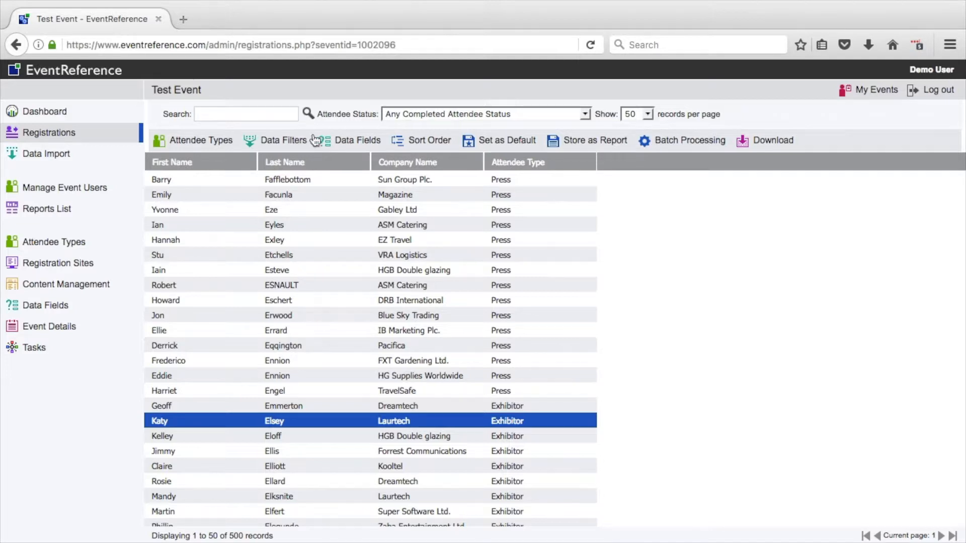
# Step: Add Attendee Status, Date Registered and How Registered to the displayed data fields, move Attendee Type to the start, and apply
pyautogui.click(331, 143)
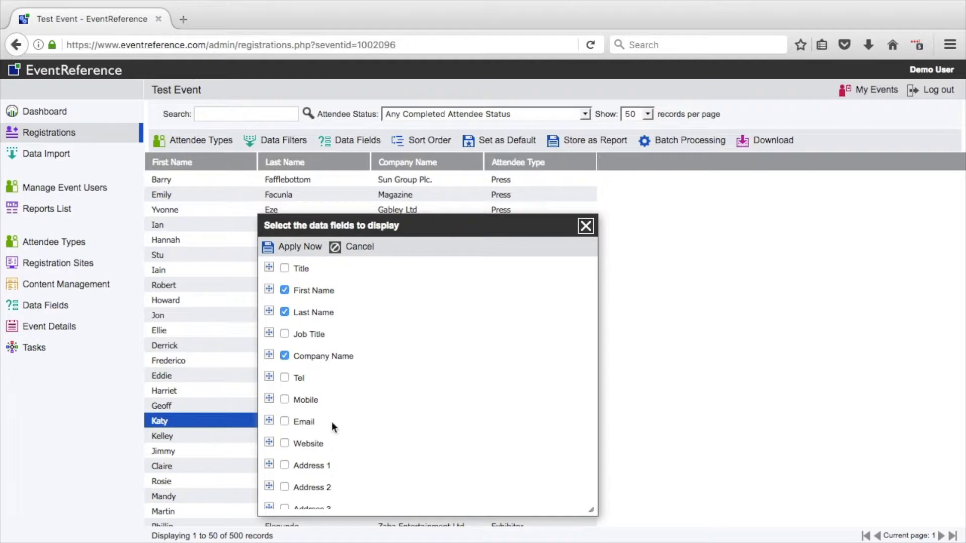
pyautogui.scroll(-5, 331, 422)
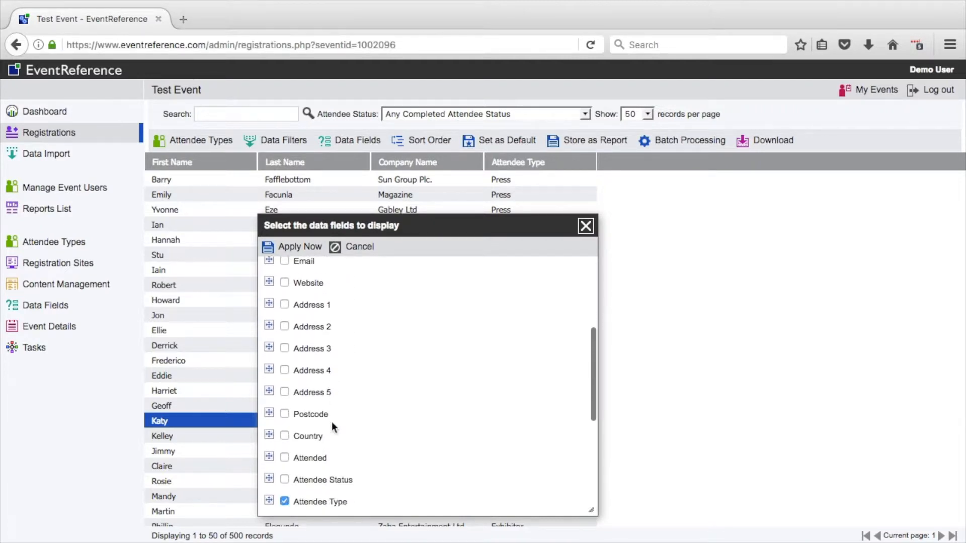
pyautogui.scroll(-1, 331, 426)
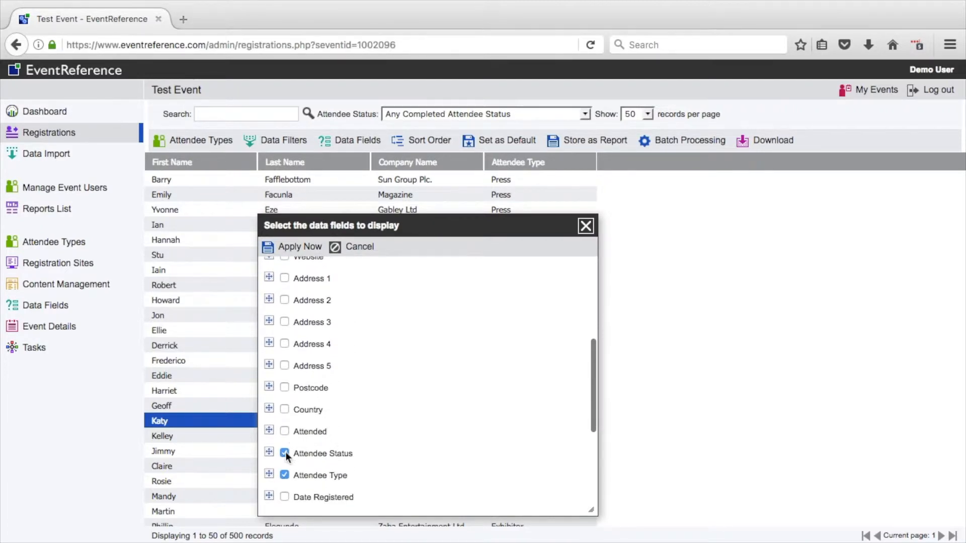
pyautogui.scroll(-2, 286, 452)
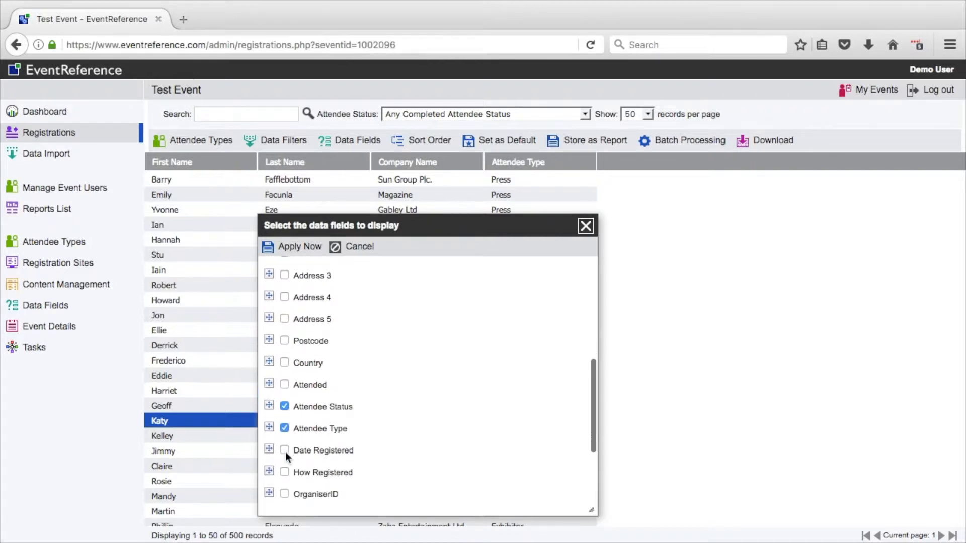
pyautogui.scroll(-3, 285, 452)
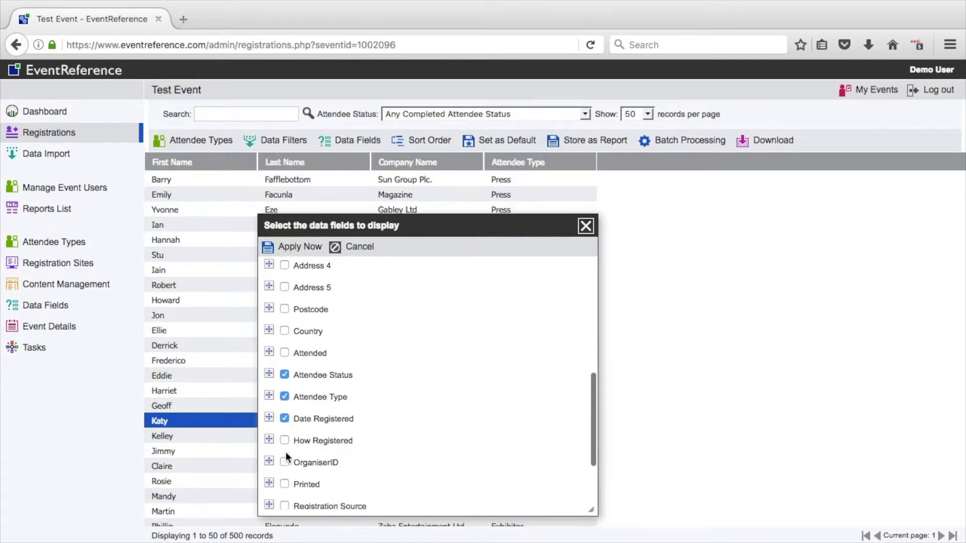
pyautogui.scroll(-1, 285, 452)
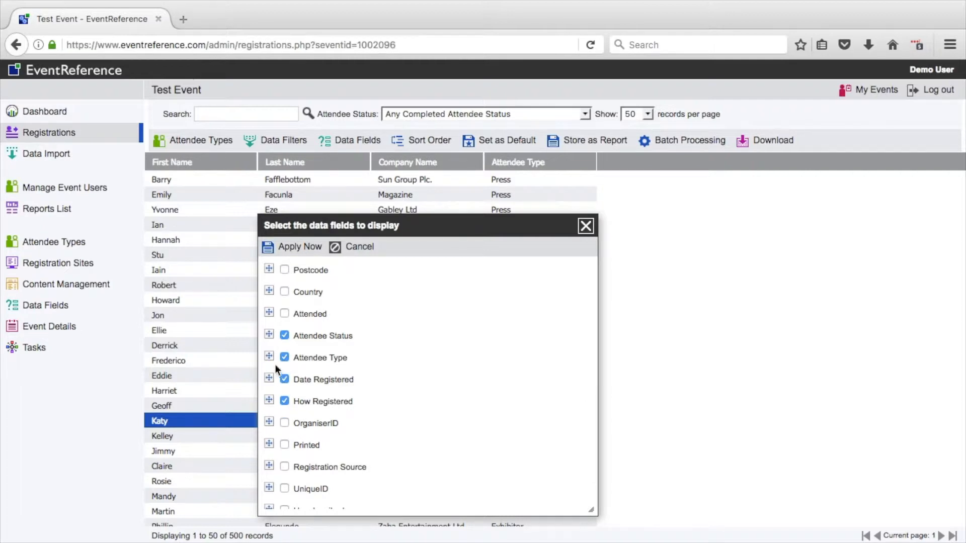
pyautogui.moveTo(270, 355); pyautogui.dragTo(269, 263)
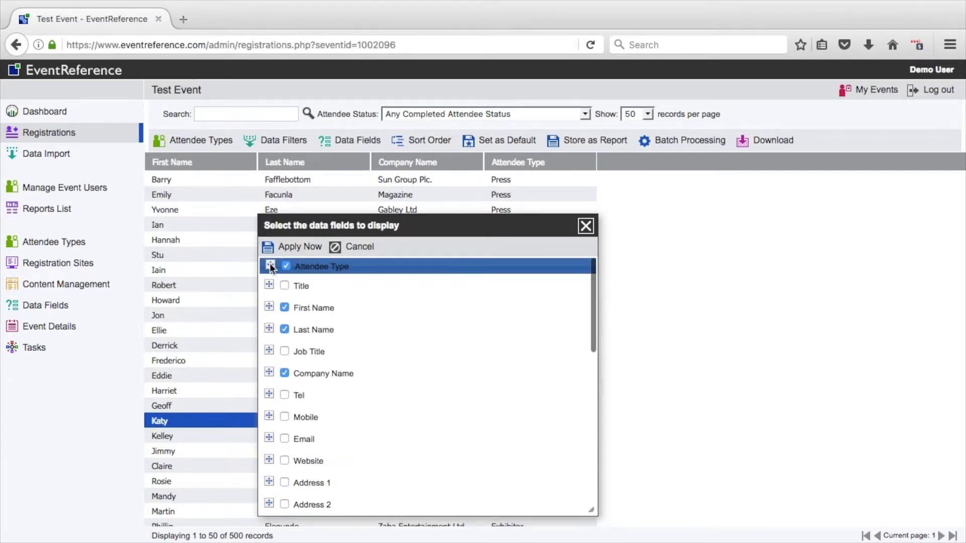
pyautogui.click(301, 246)
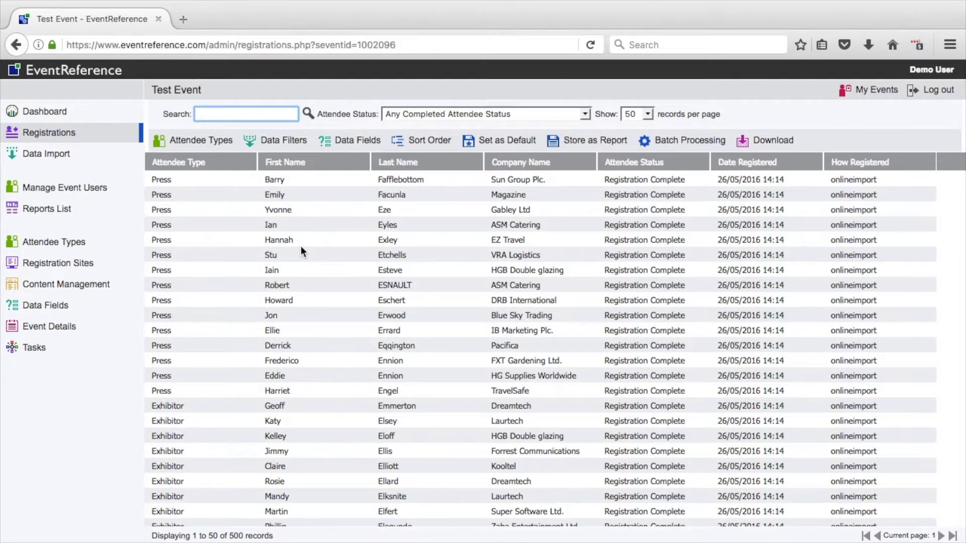
# Step: Narrow the Attendee Type, First Name and Last Name columns to fit their contents, and widen the Company Name column
pyautogui.moveTo(257, 167); pyautogui.dragTo(214, 164)
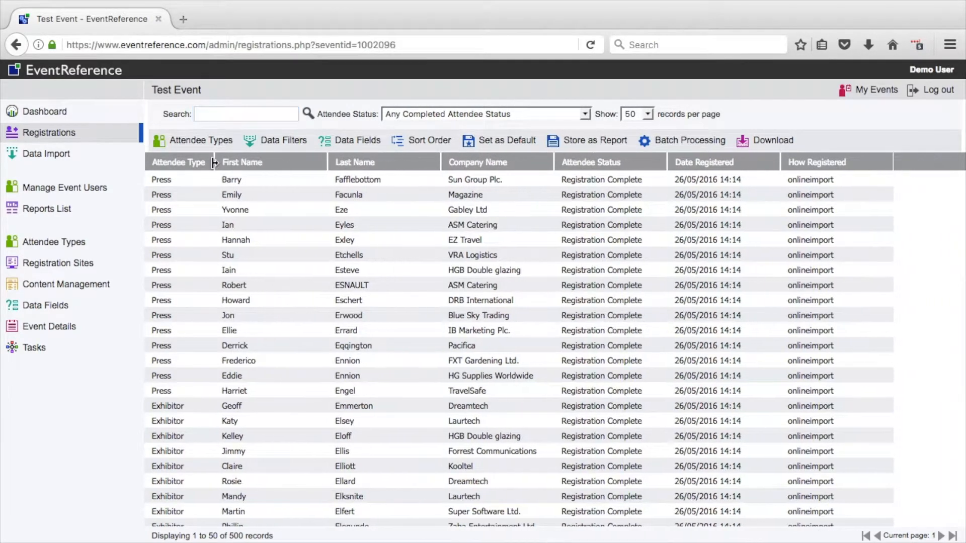
pyautogui.moveTo(327, 163); pyautogui.dragTo(276, 162)
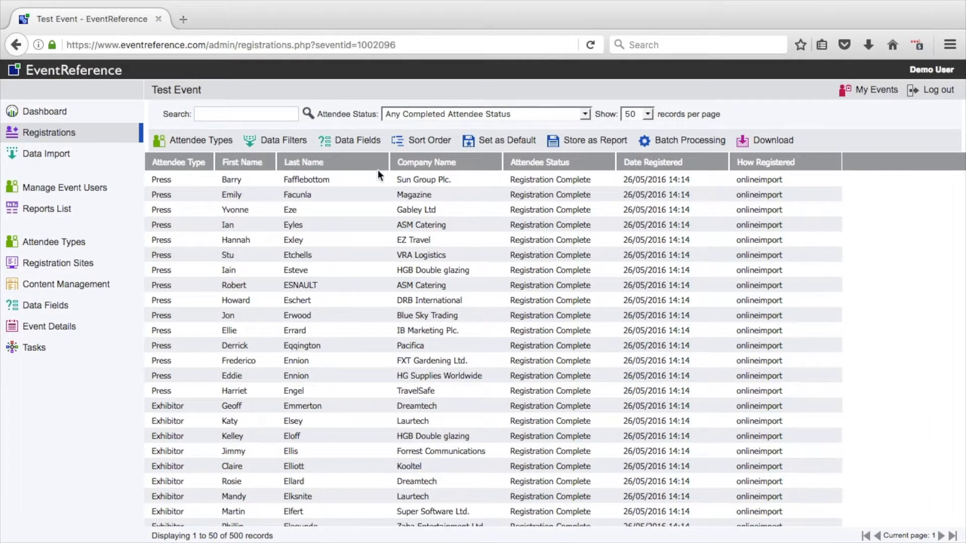
pyautogui.moveTo(389, 164); pyautogui.dragTo(344, 163)
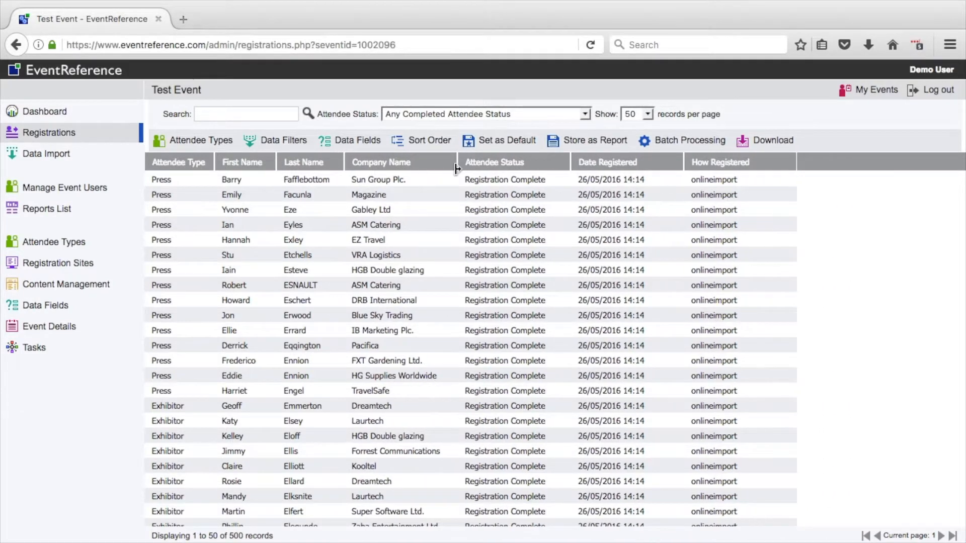
pyautogui.moveTo(455, 162); pyautogui.dragTo(499, 162)
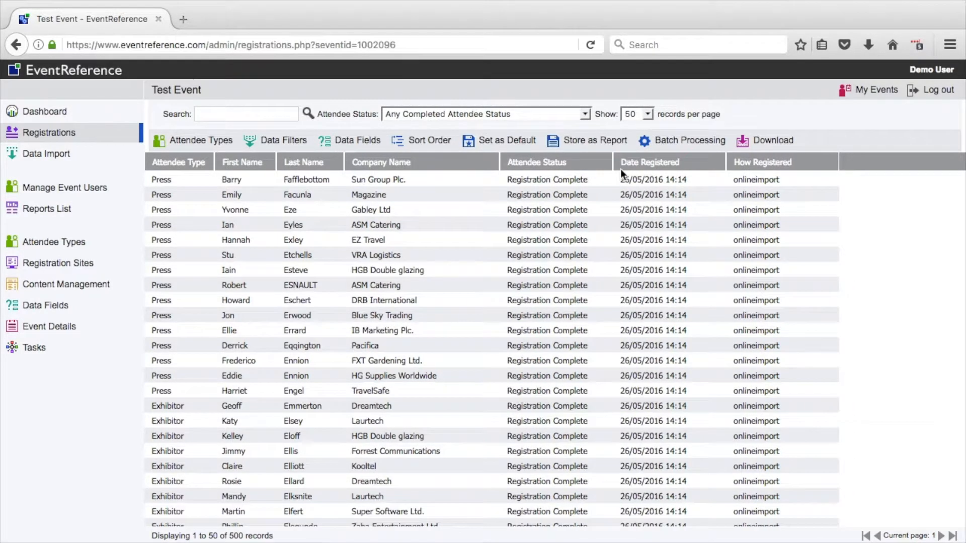
# Step: Save the current attendee types, data fields, column widths and sort order as the registrations defaults, leaving out the data filters
pyautogui.click(512, 142)
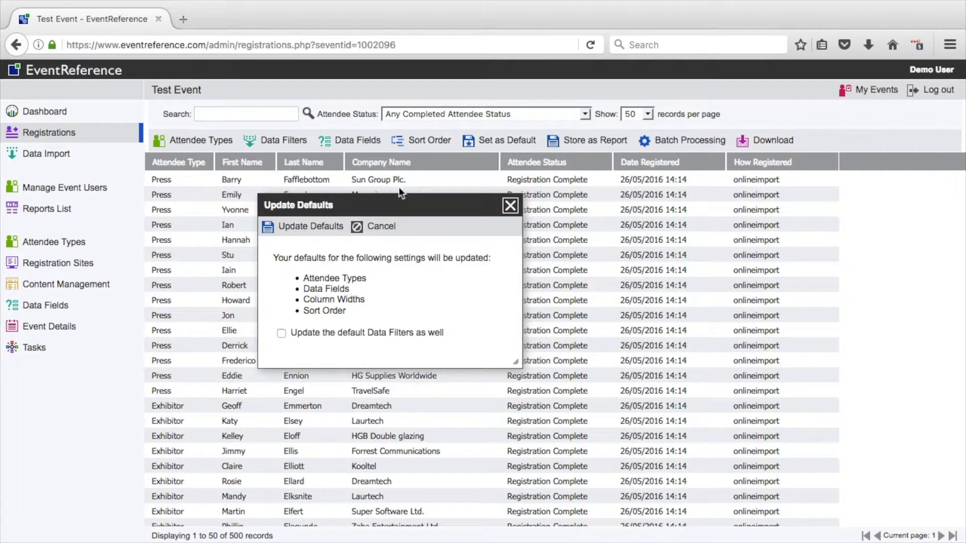
pyautogui.click(327, 228)
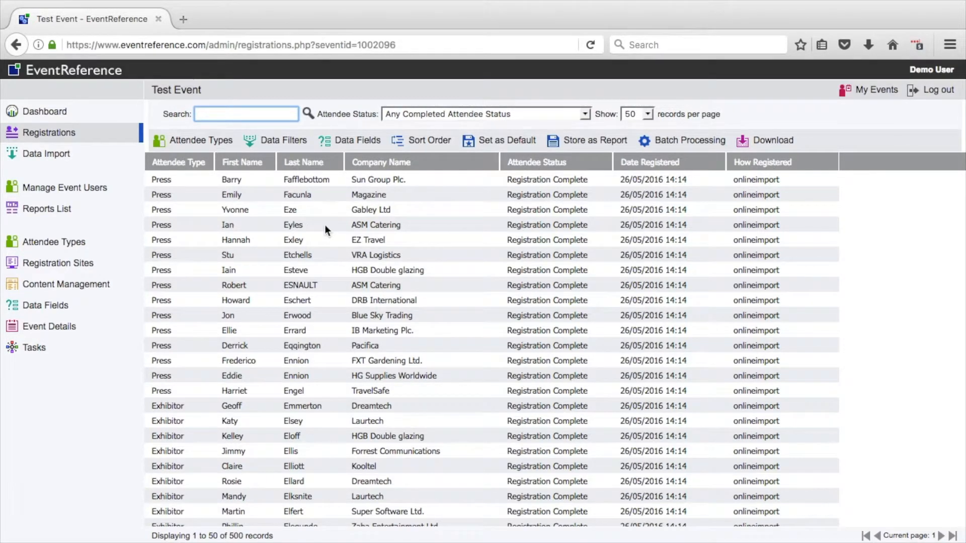
pyautogui.click(111, 142)
# Step: Restrict the registrations list to the Exhibitor attendee type only
pyautogui.click(216, 140)
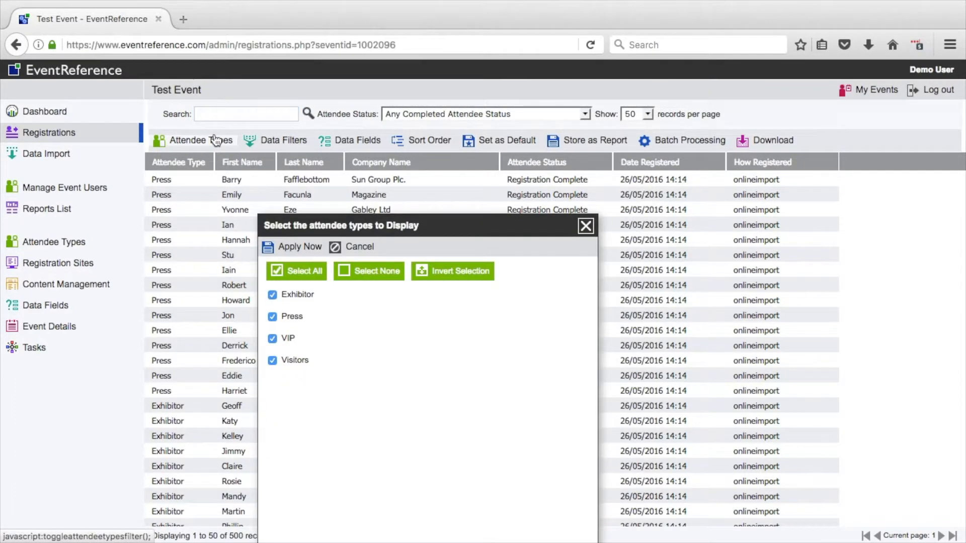
pyautogui.click(350, 280)
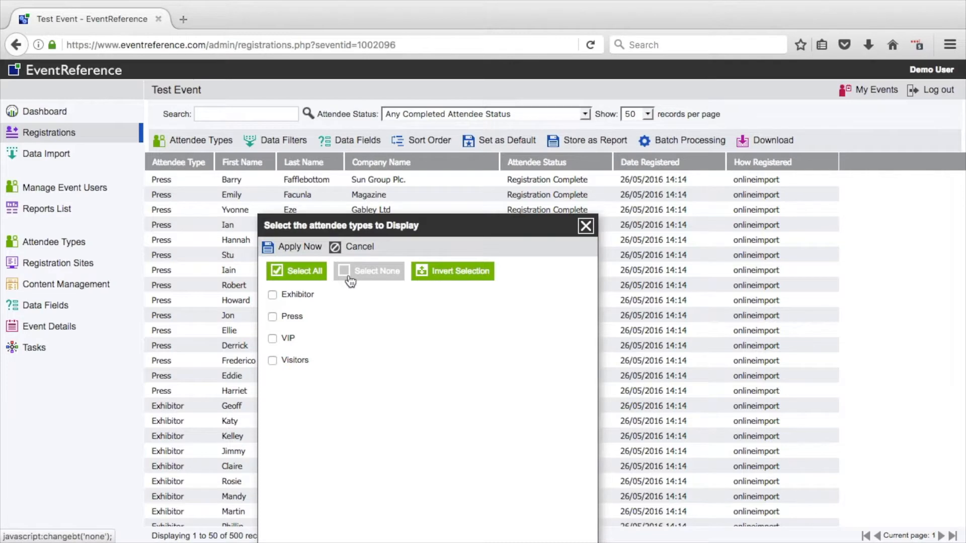
pyautogui.click(272, 295)
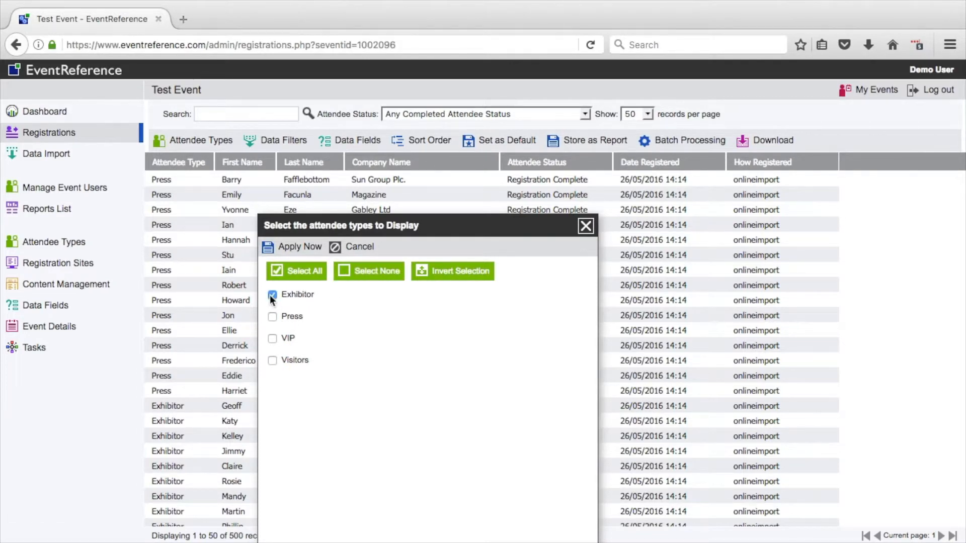
pyautogui.click(289, 246)
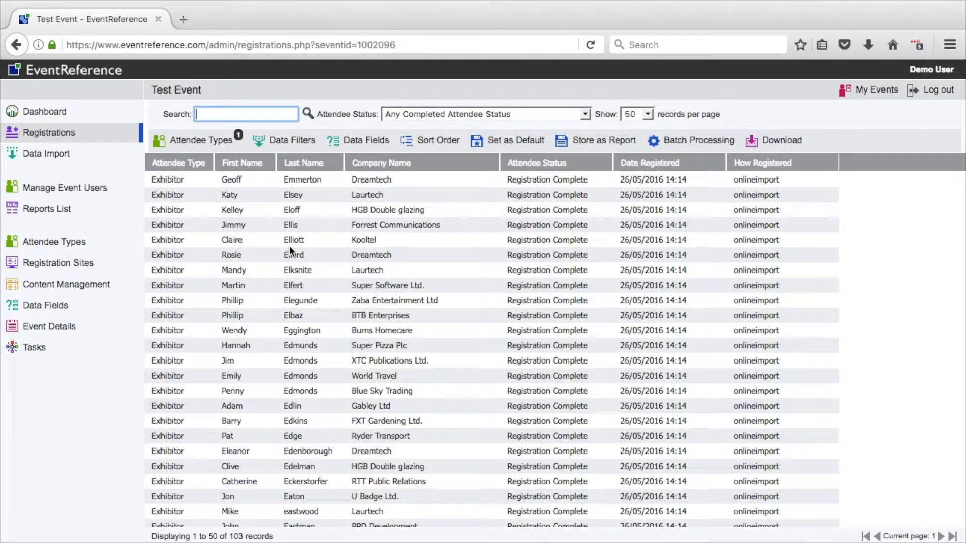
# Step: Display all attendee types in the registrations list again
pyautogui.click(240, 144)
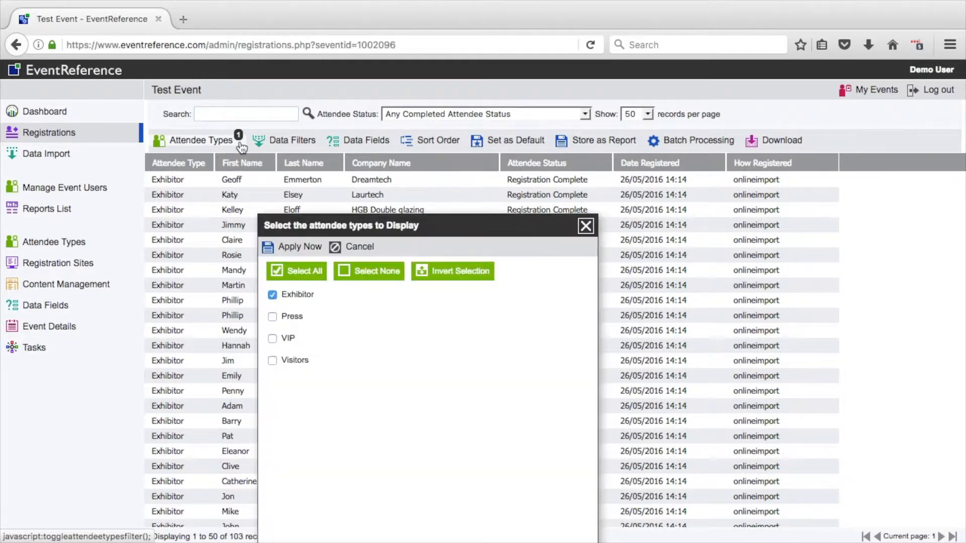
pyautogui.click(272, 266)
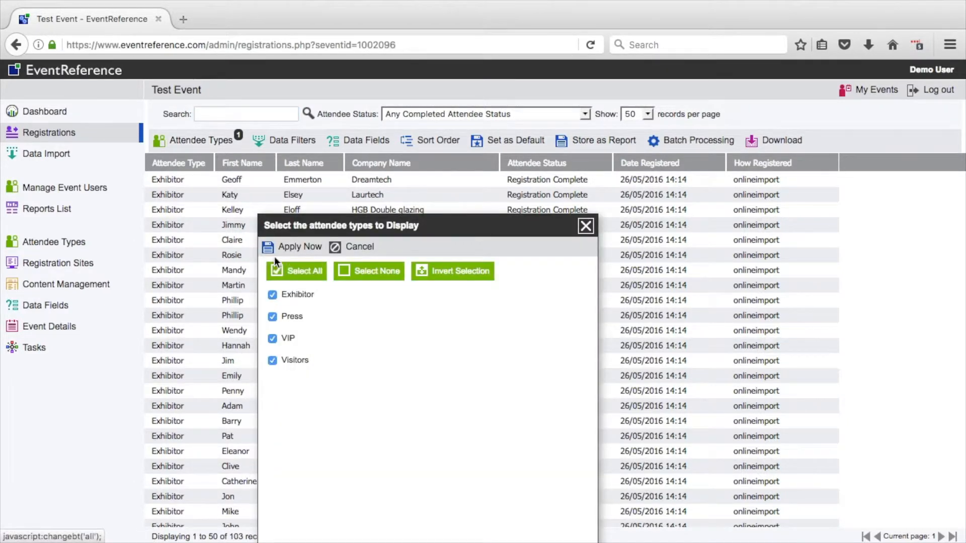
pyautogui.click(275, 250)
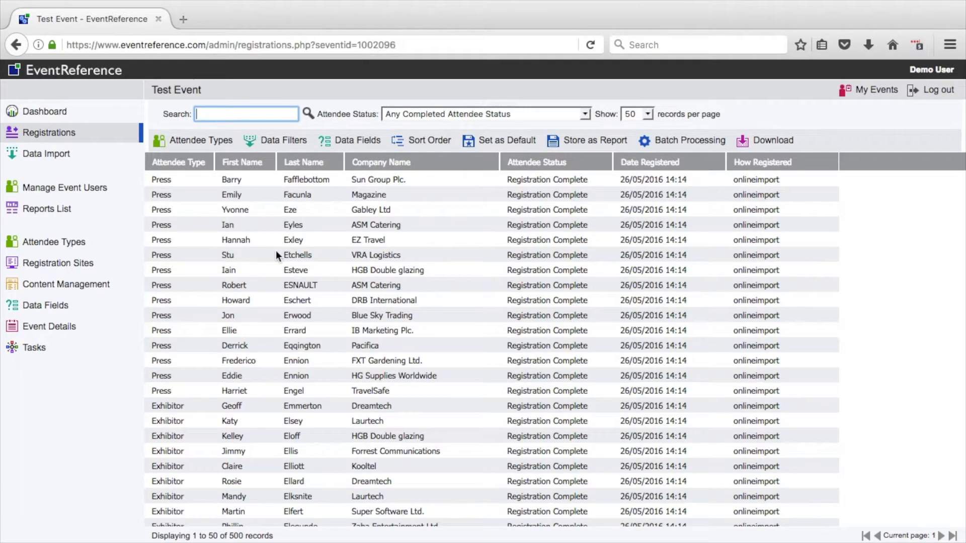
# Step: Sort the registrations by Last Name ascending, with First Name ascending as the second sort field
pyautogui.click(413, 145)
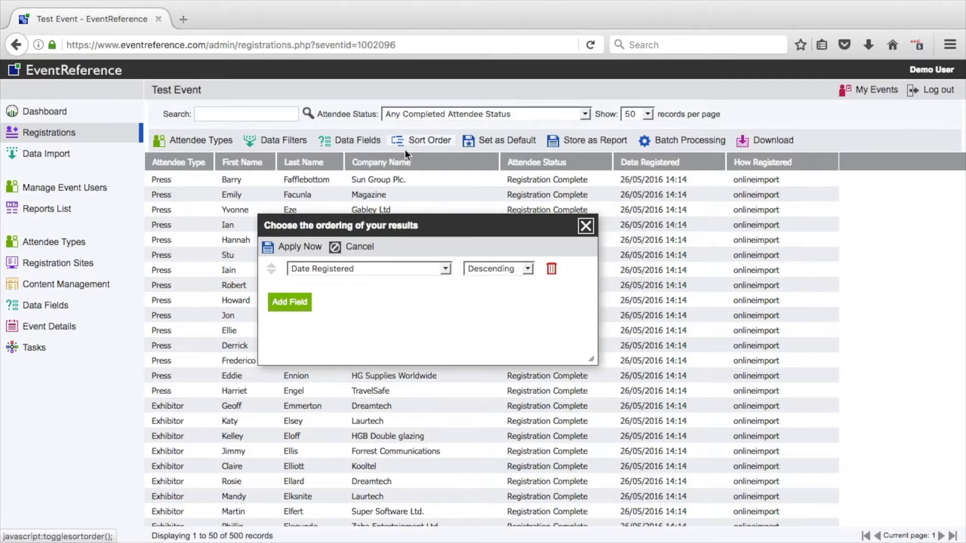
pyautogui.click(370, 265)
pyautogui.click(358, 289)
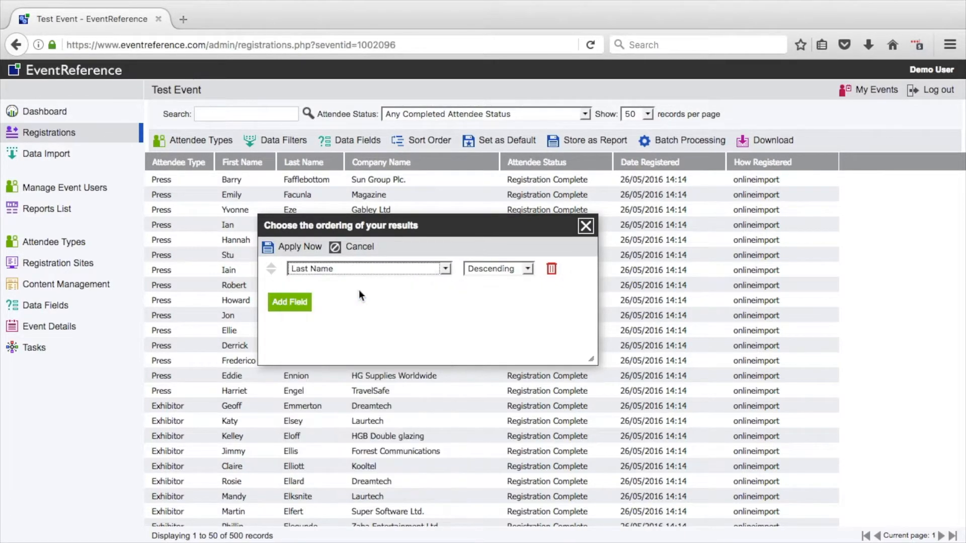
pyautogui.click(483, 272)
pyautogui.click(485, 279)
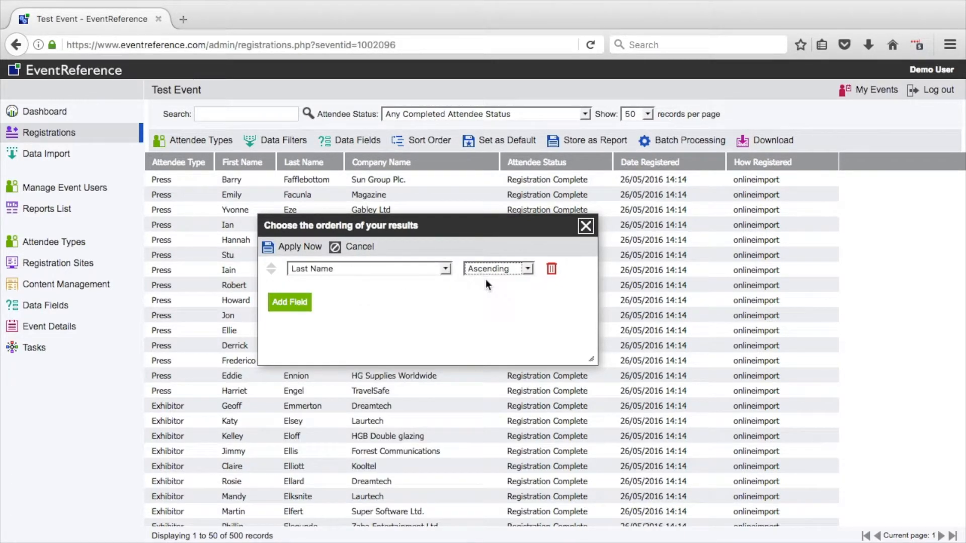
pyautogui.click(304, 302)
pyautogui.click(321, 292)
pyautogui.click(325, 315)
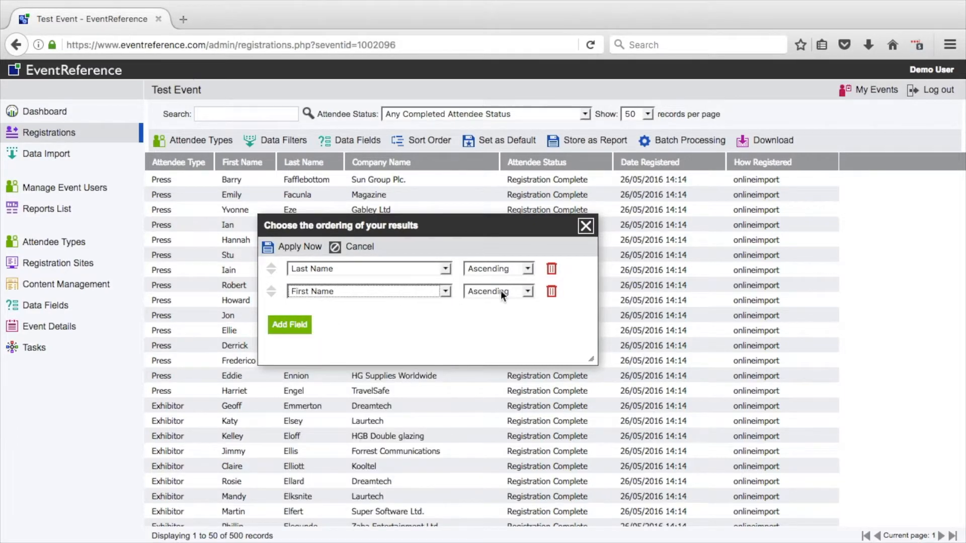
pyautogui.click(305, 246)
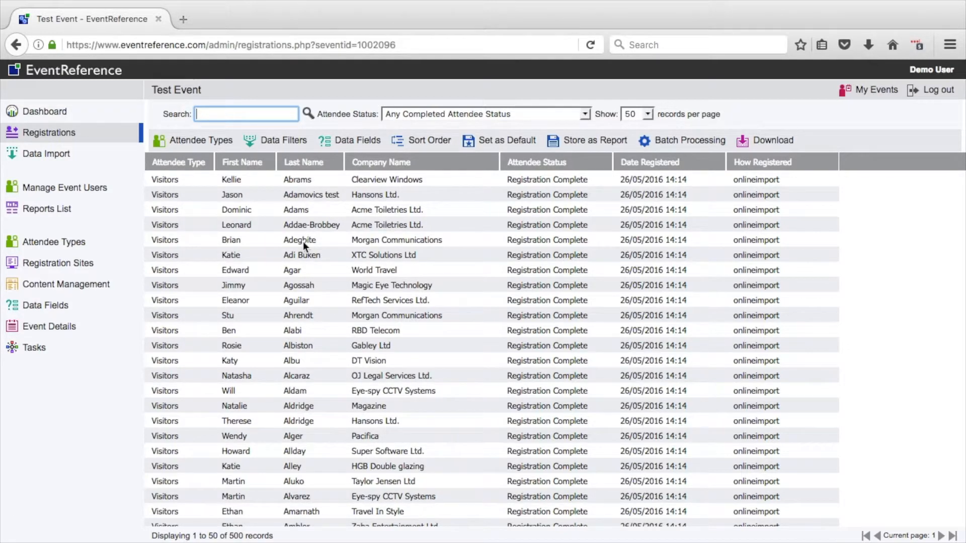
# Step: Set the registrations list's attendee status to Any Attendee Status
pyautogui.click(412, 115)
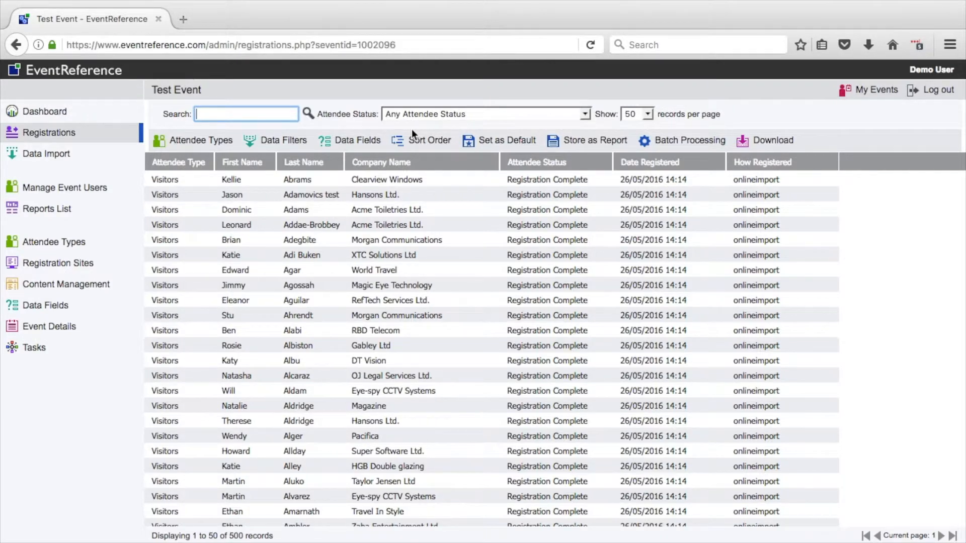
# Step: Add a data filter that keeps registrations whose Last Name starts with "A"
pyautogui.click(280, 143)
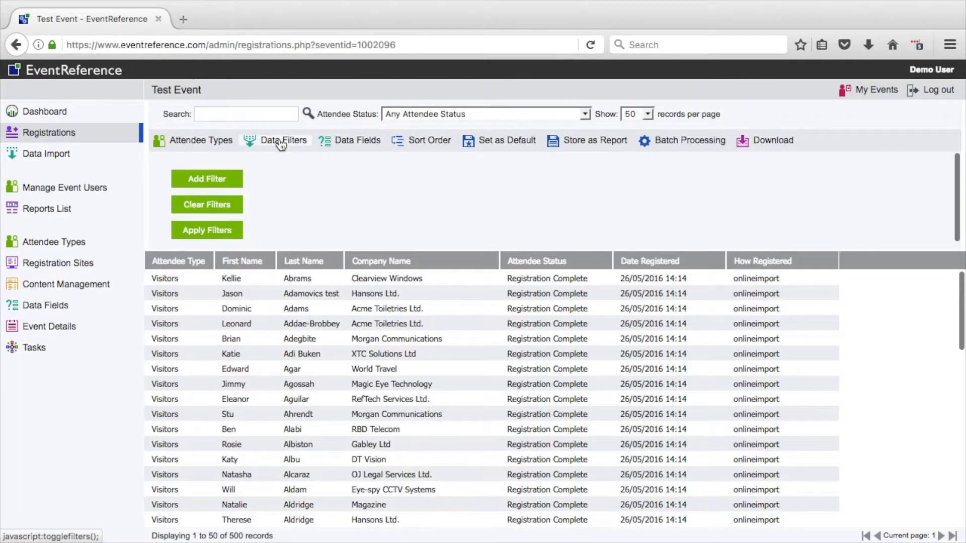
pyautogui.click(230, 180)
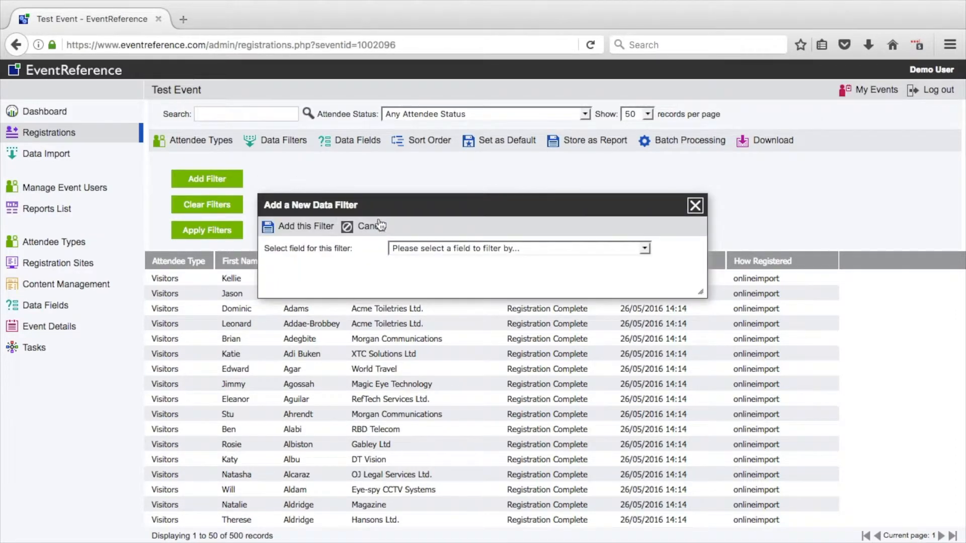
pyautogui.click(399, 249)
pyautogui.scroll(-5, 425, 352)
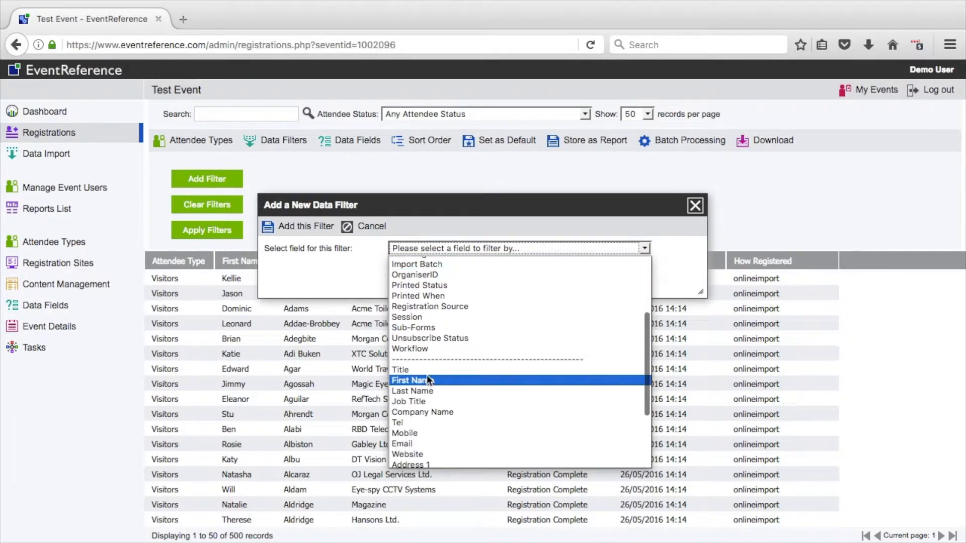
pyautogui.click(427, 386)
pyautogui.click(342, 271)
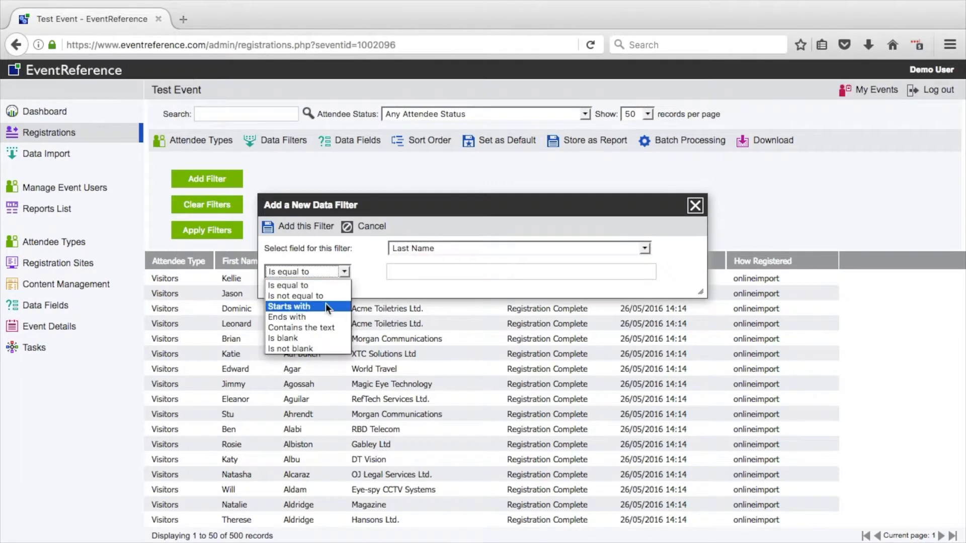
pyautogui.click(324, 306)
pyautogui.click(393, 269)
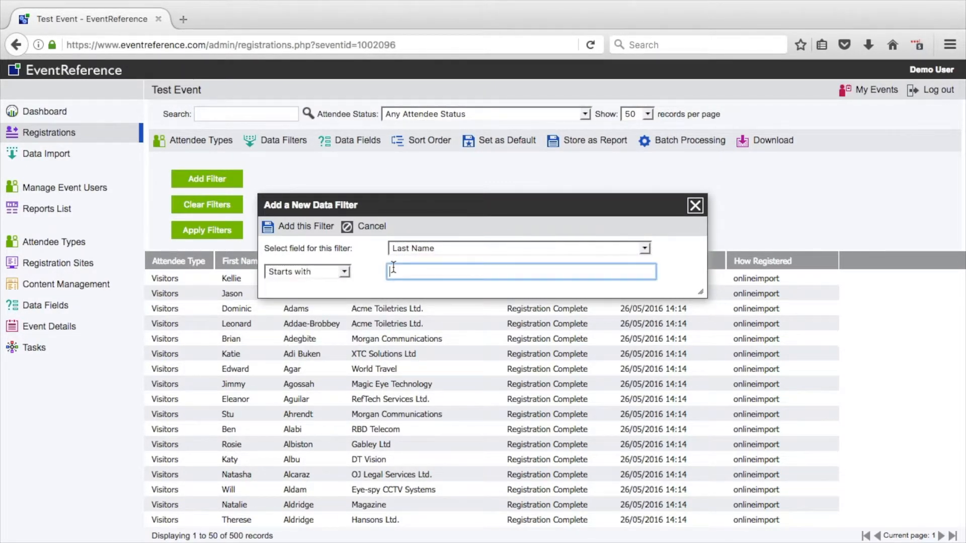
pyautogui.write('A')
pyautogui.click(308, 227)
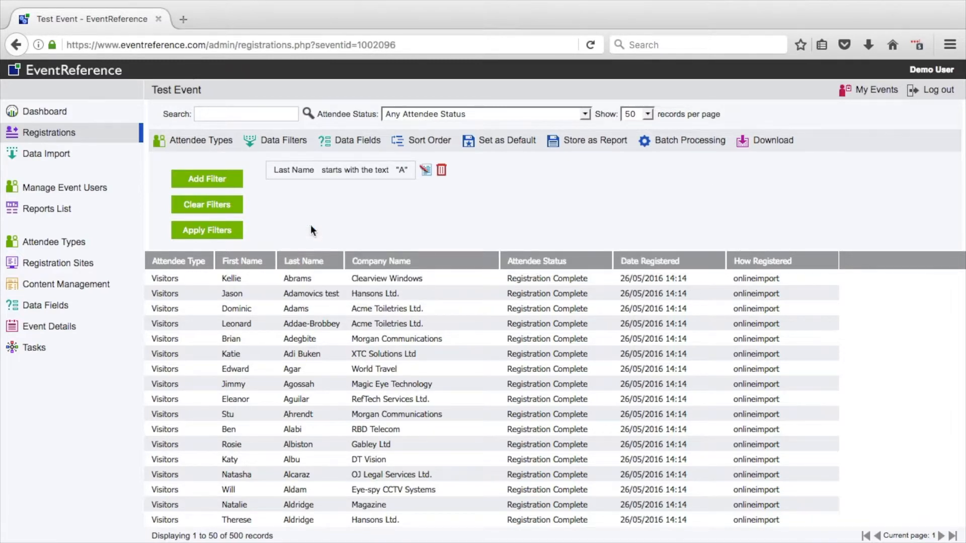
# Step: Apply the last-name filter and browse the filtered registrations through to the second page
pyautogui.click(228, 233)
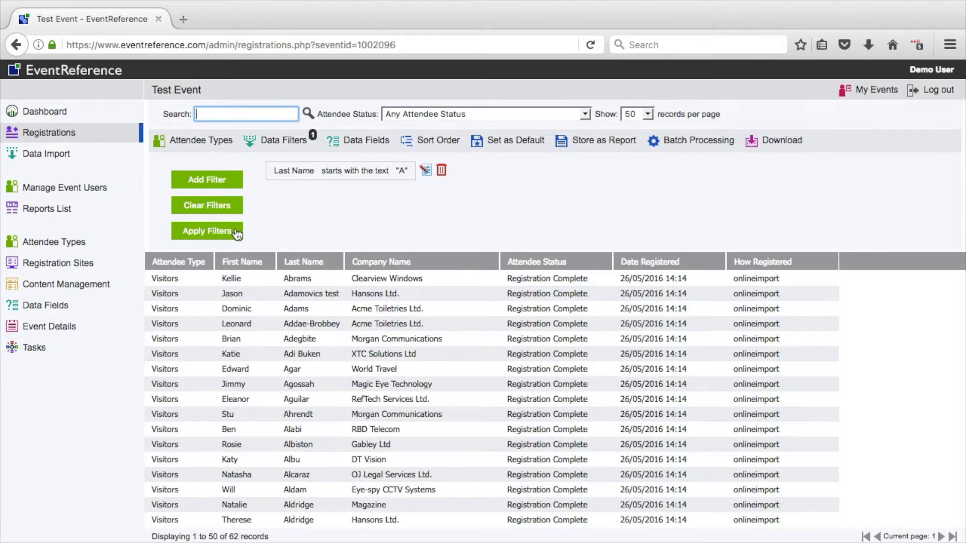
pyautogui.scroll(-5, 303, 423)
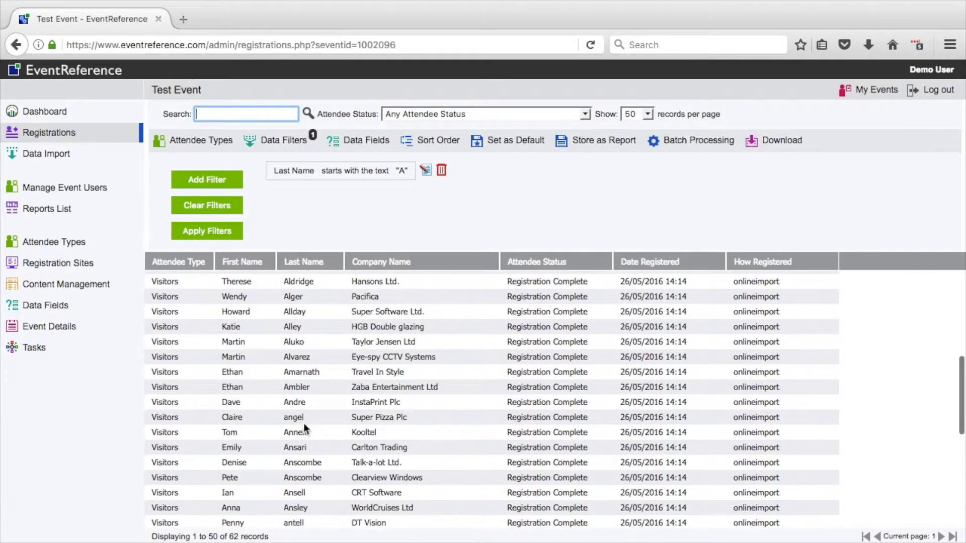
pyautogui.click(941, 536)
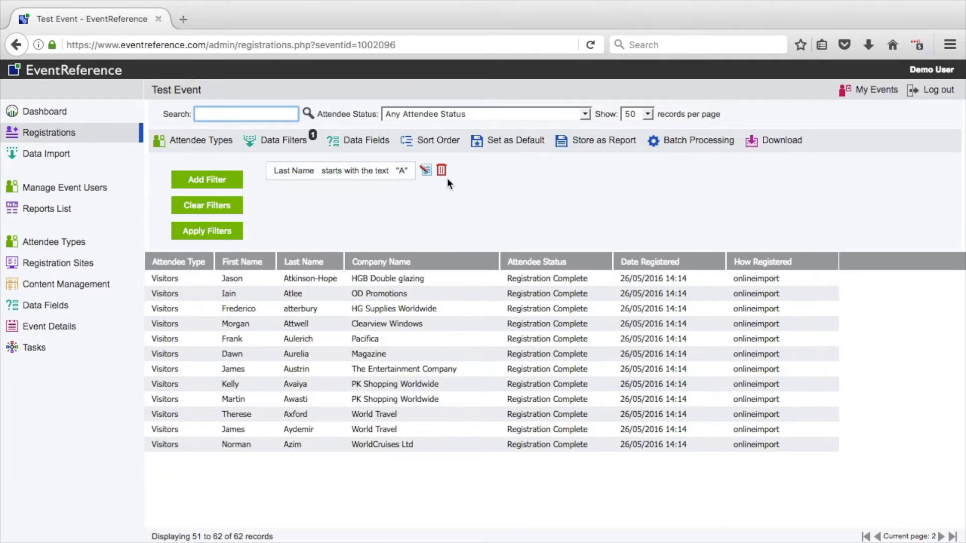
# Step: Change the Last Name filter's starting text to "b" and apply it to the registrations
pyautogui.click(426, 171)
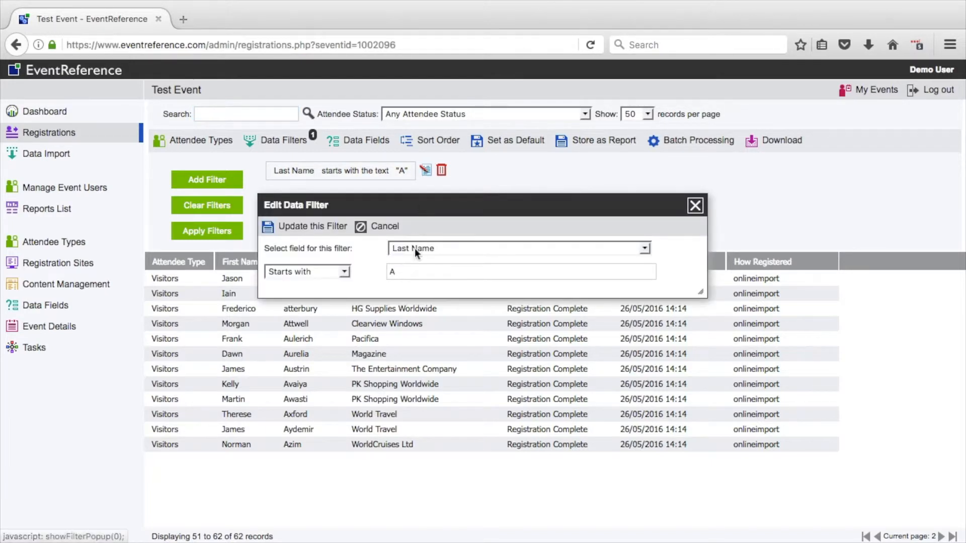
pyautogui.moveTo(409, 274); pyautogui.dragTo(369, 274)
pyautogui.write('b')
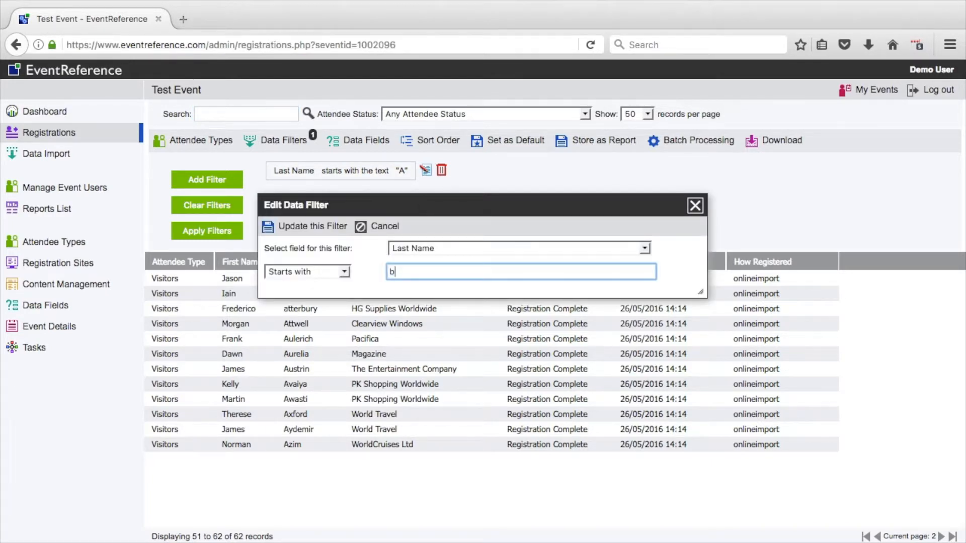
pyautogui.click(287, 225)
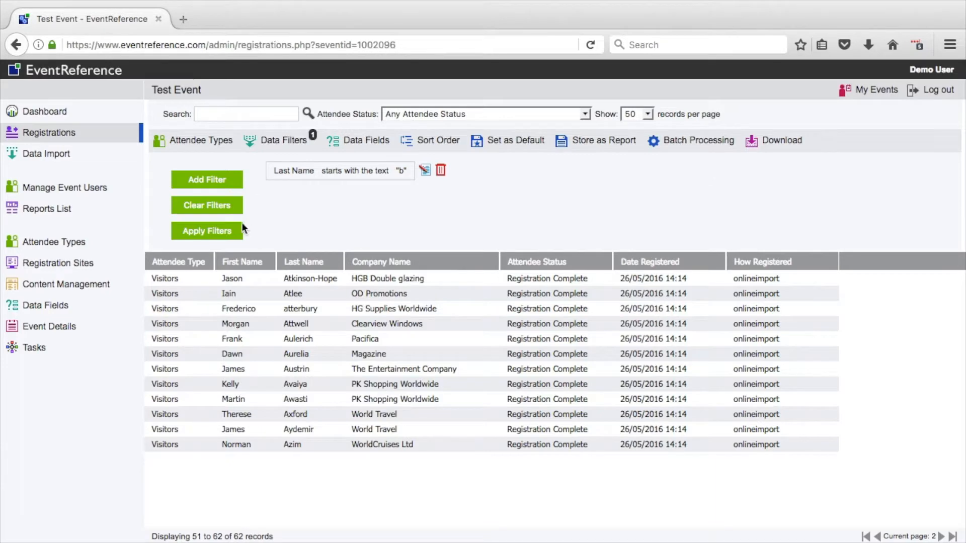
pyautogui.click(232, 231)
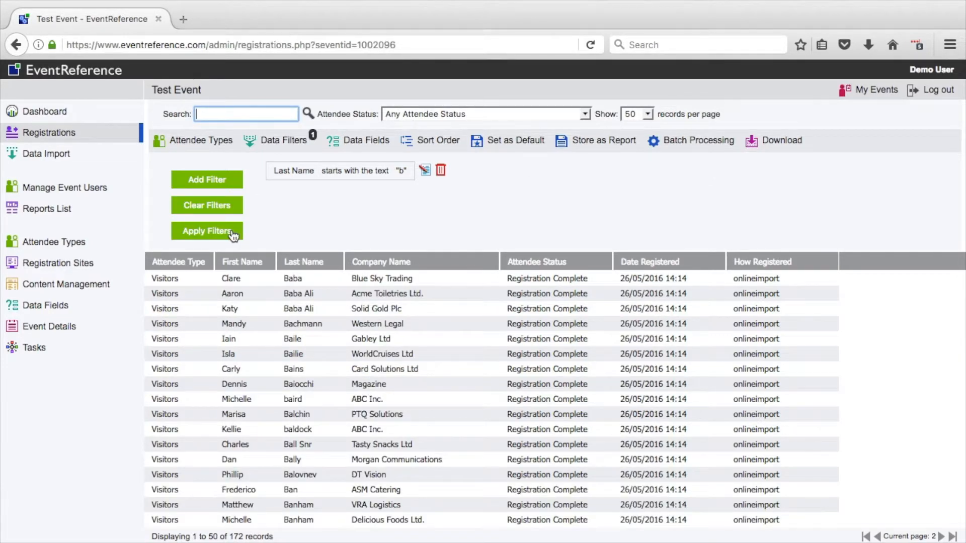
# Step: Delete the Last Name filter, apply the change to the registrations list and hide the filter options
pyautogui.click(441, 170)
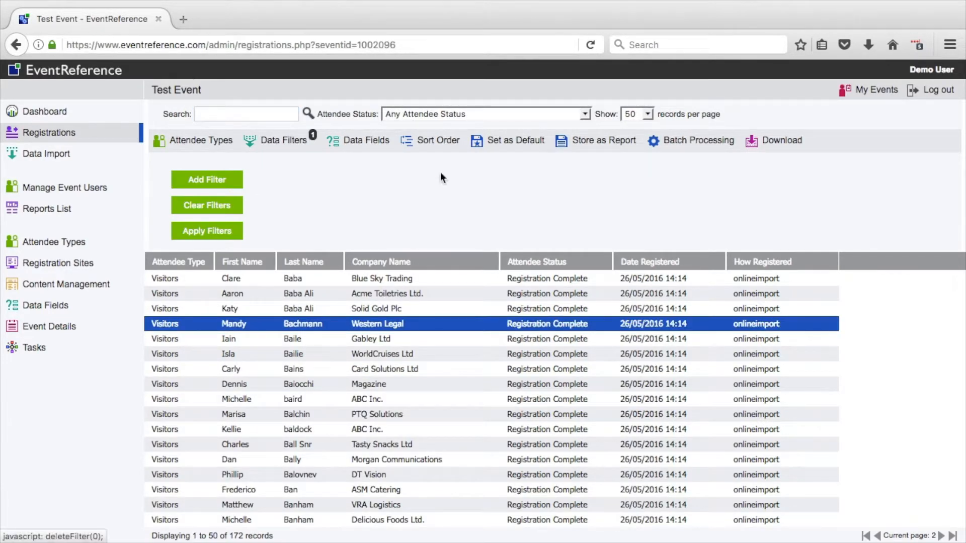
pyautogui.click(234, 231)
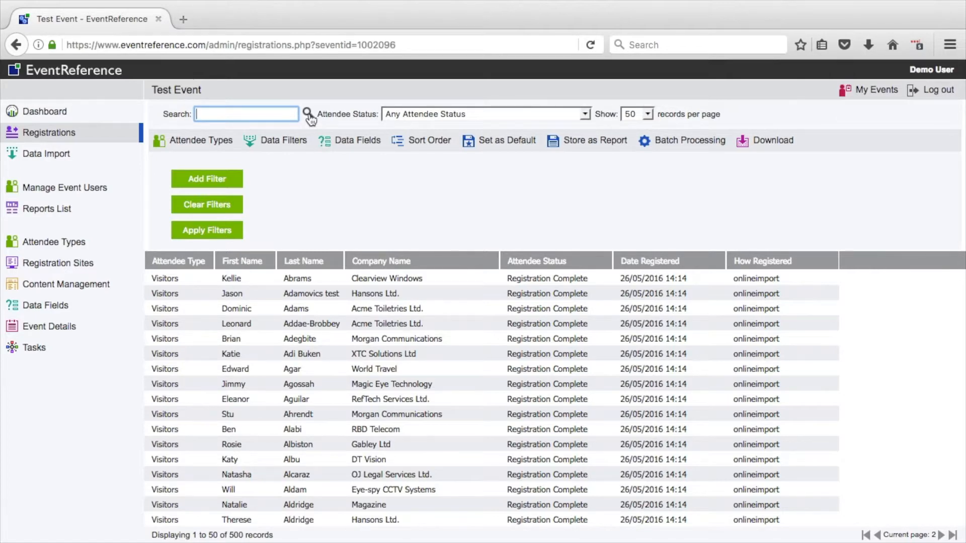
pyautogui.click(289, 143)
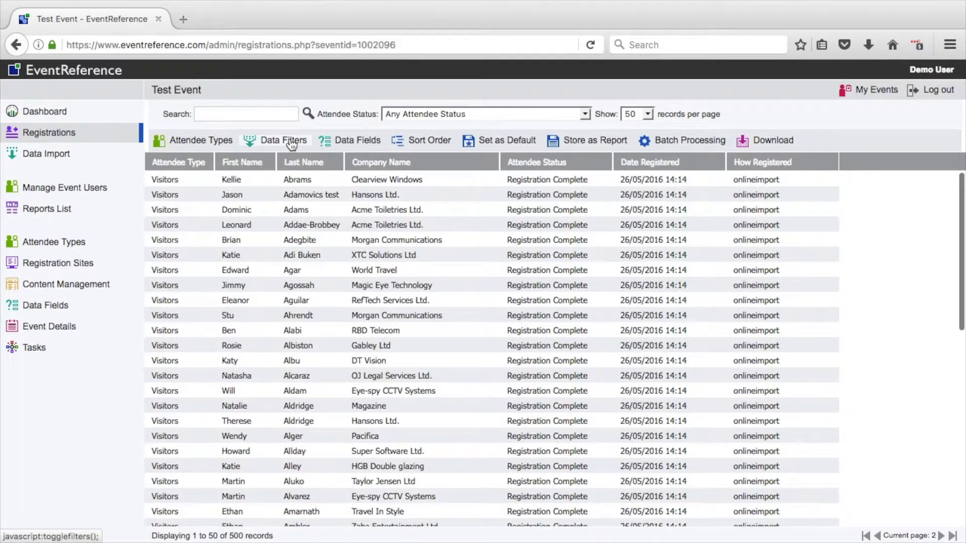
# Step: Search the registrations for "ab"
pyautogui.click(263, 113)
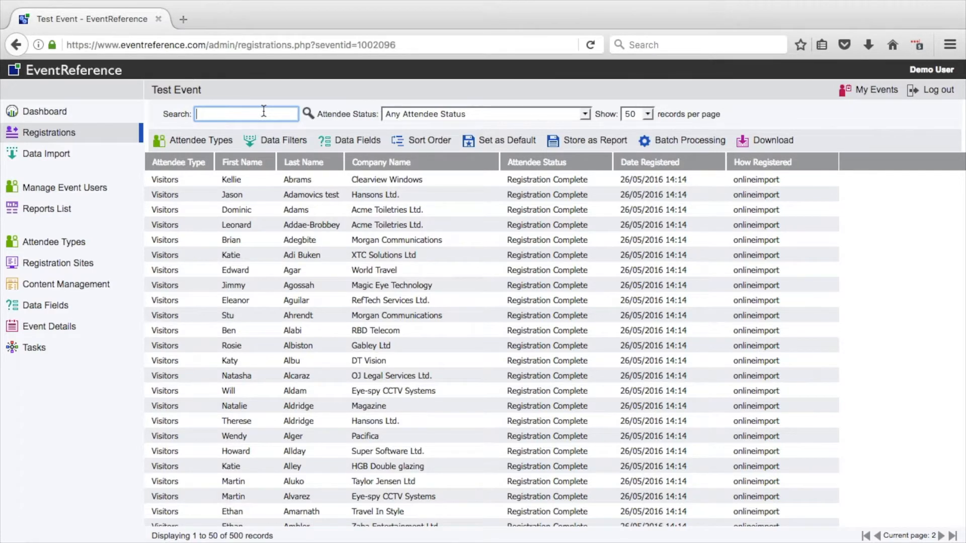
pyautogui.write('ab')
pyautogui.press('Return')
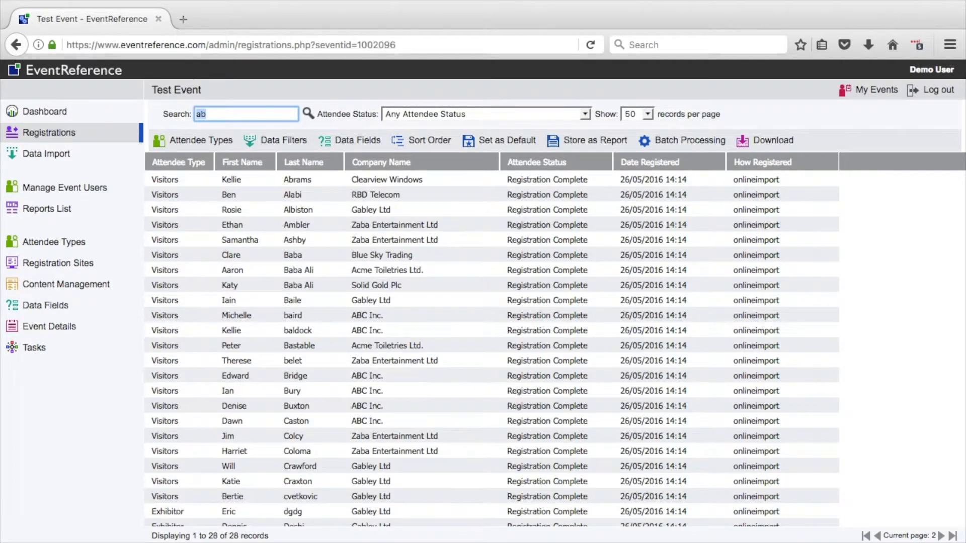
# Step: Search the registrations for "enter", and clear the search to list all records again
pyautogui.write('enter')
pyautogui.press('Return')
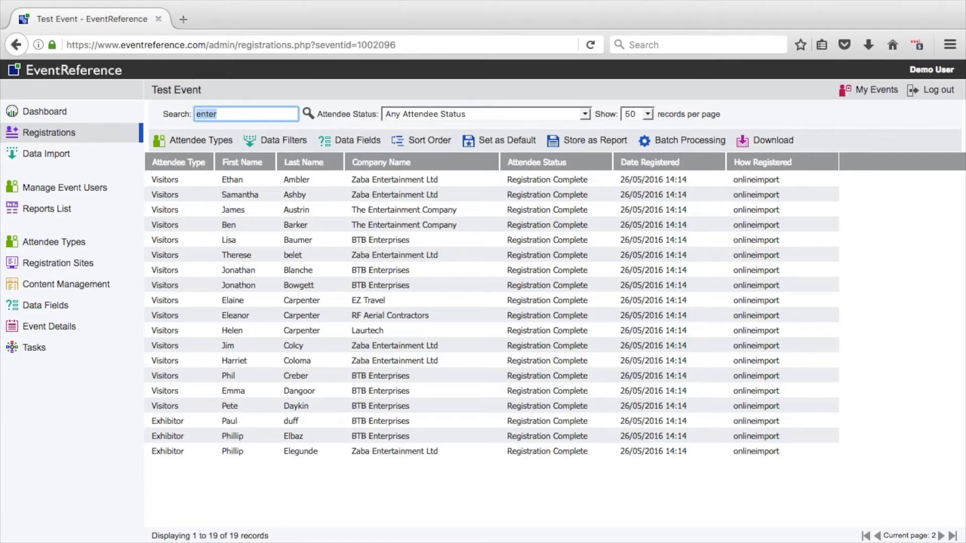
pyautogui.press('BackSpace')
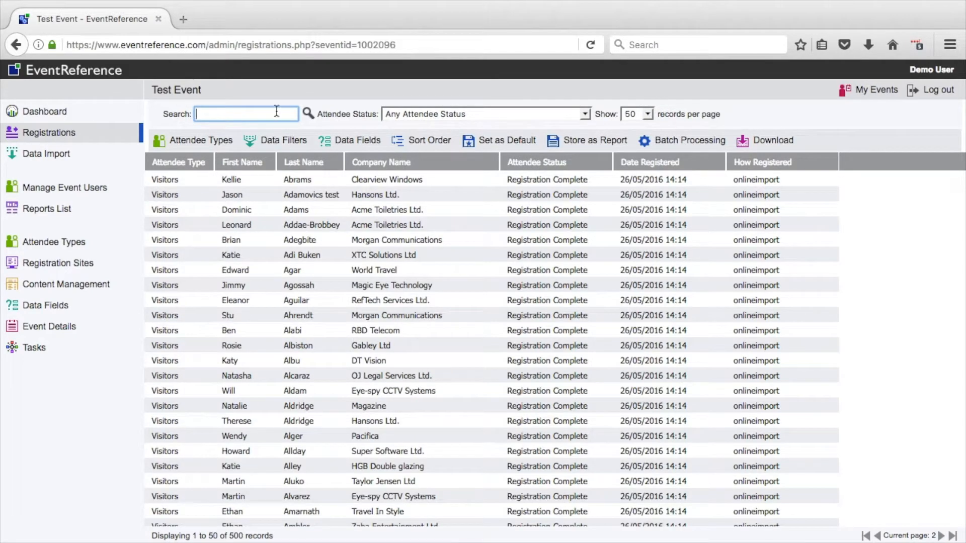
# Step: Add a data filter that keeps registrations whose Company Name contains the text "Ltd"
pyautogui.click(283, 140)
pyautogui.click(213, 180)
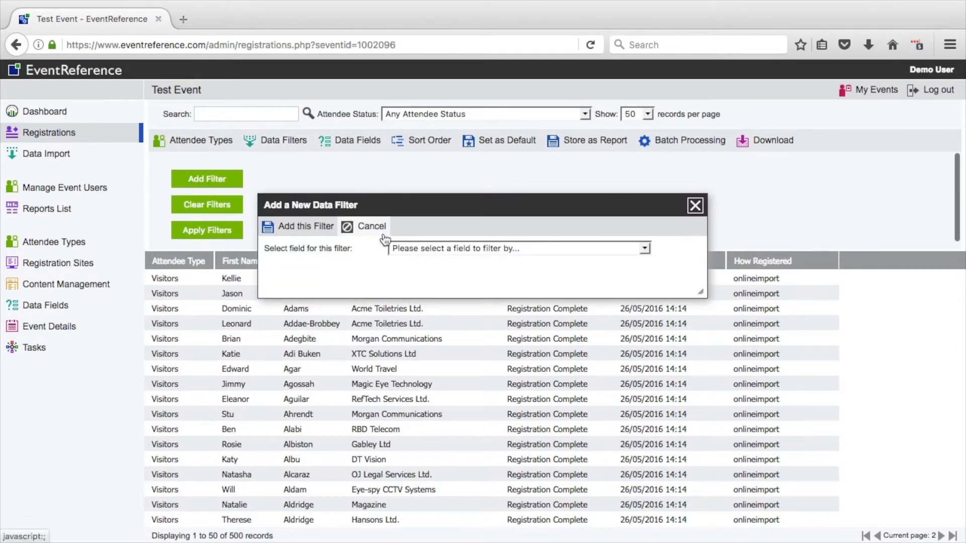
pyautogui.click(406, 245)
pyautogui.scroll(-3, 423, 367)
pyautogui.scroll(-1, 423, 367)
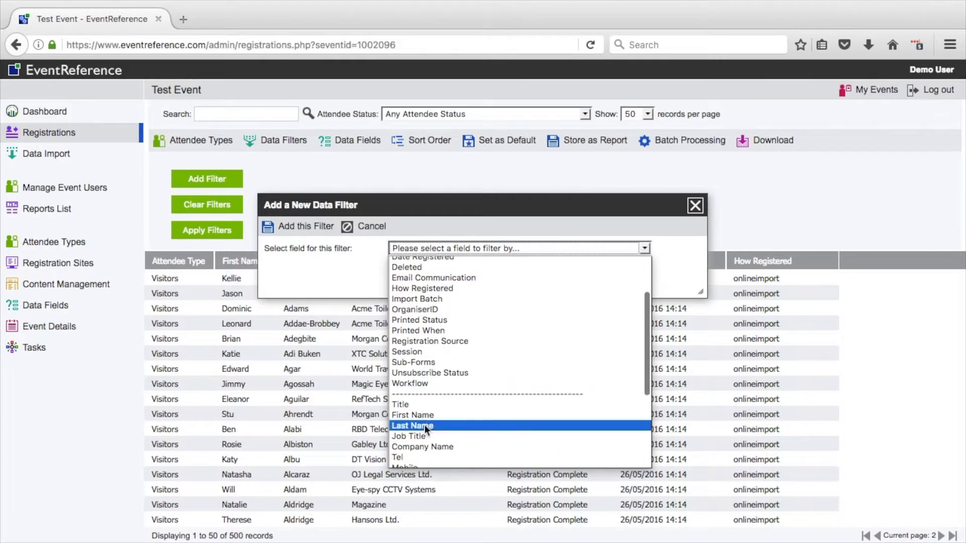
pyautogui.click(424, 446)
pyautogui.click(345, 272)
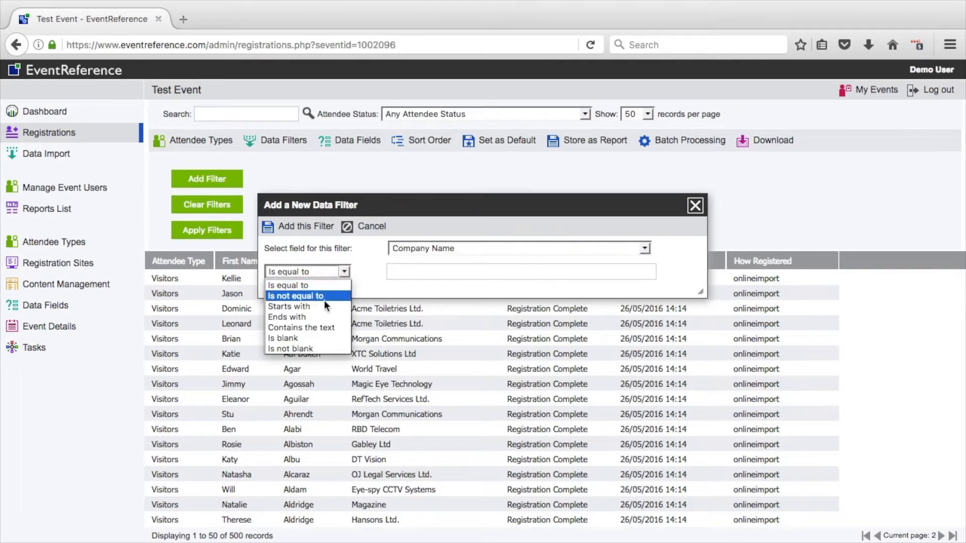
pyautogui.click(318, 322)
pyautogui.click(404, 272)
pyautogui.write('Ltd')
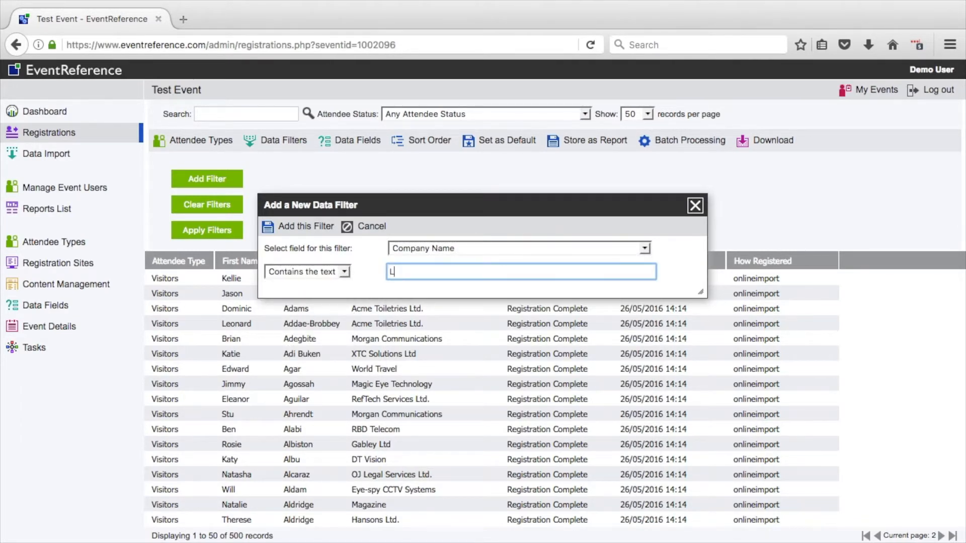
pyautogui.click(317, 226)
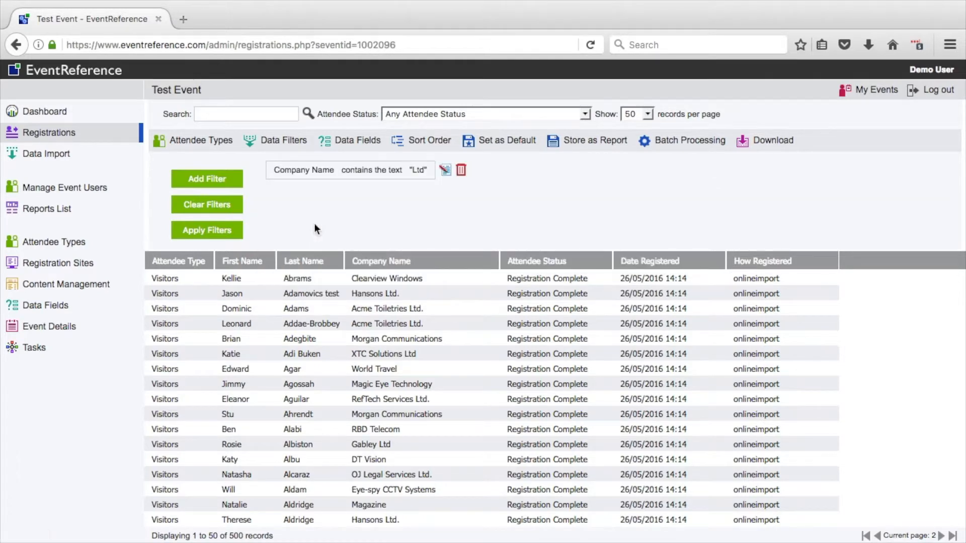
# Step: Apply the Company Name filter and look through the filtered registrations
pyautogui.click(206, 230)
pyautogui.scroll(-1, 330, 397)
pyautogui.scroll(-2, 331, 396)
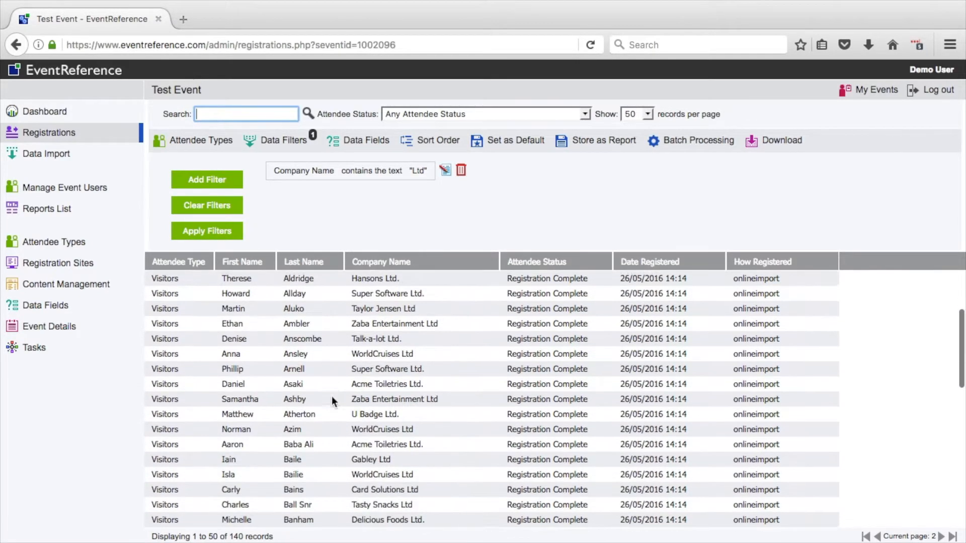
pyautogui.scroll(3, 331, 397)
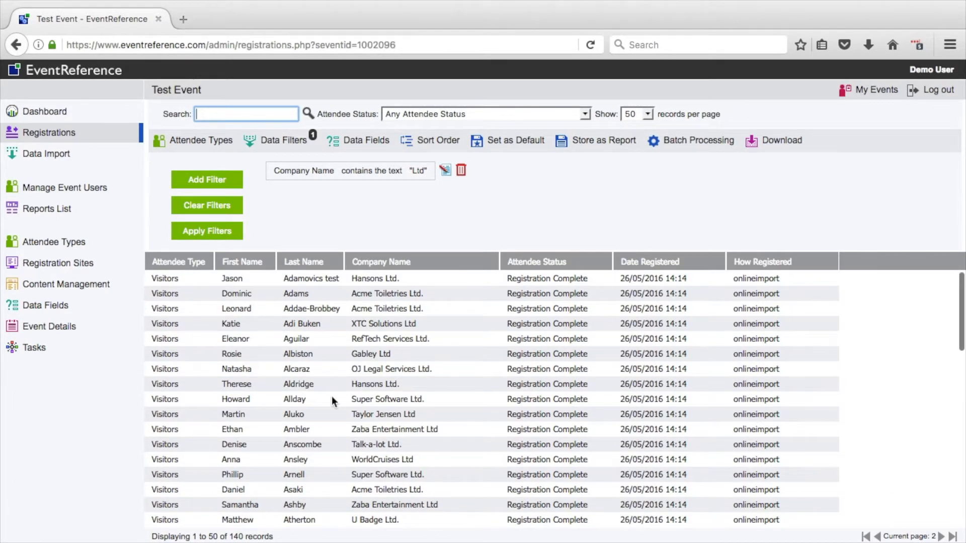
# Step: Set the attendee status to Any Completed Attendee Status and store the filtered list as a report named "Limited Companies"
pyautogui.click(479, 107)
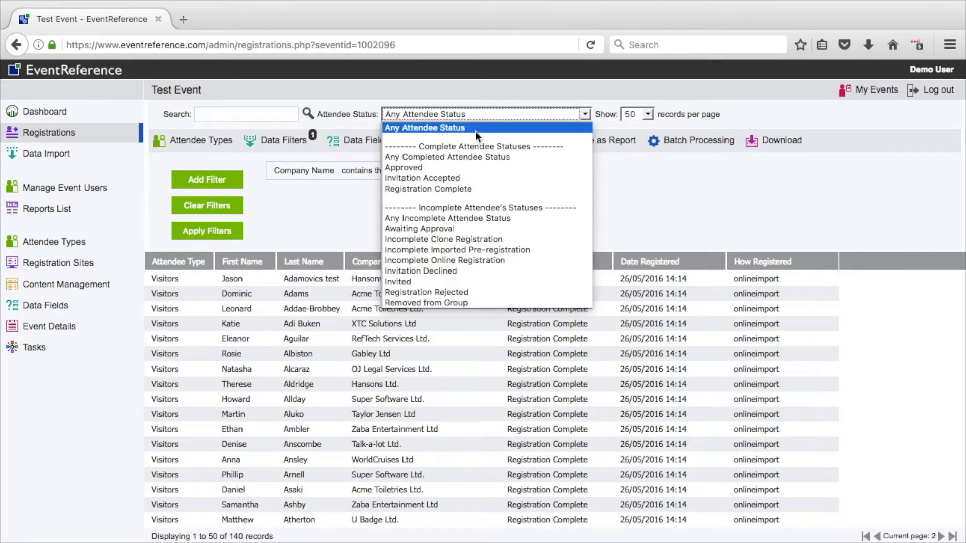
pyautogui.click(470, 155)
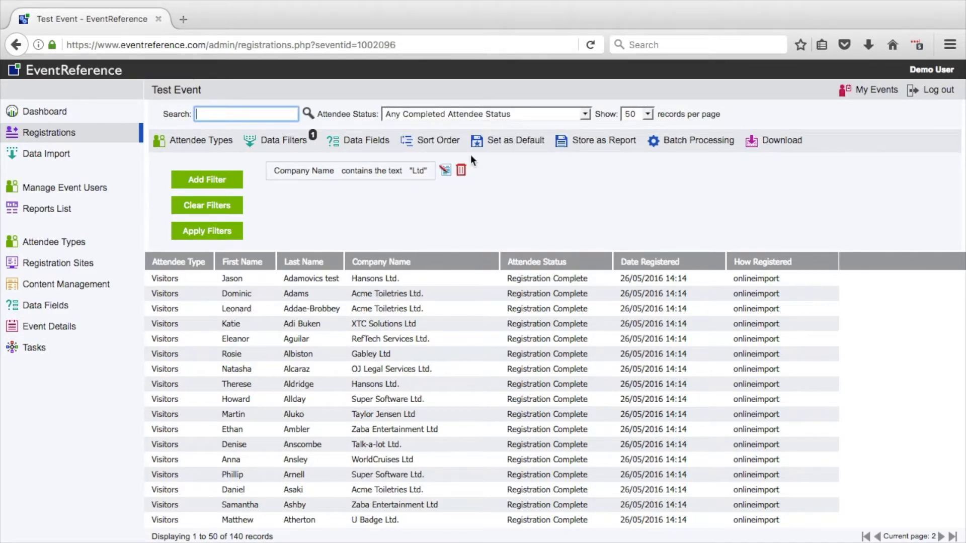
pyautogui.click(596, 150)
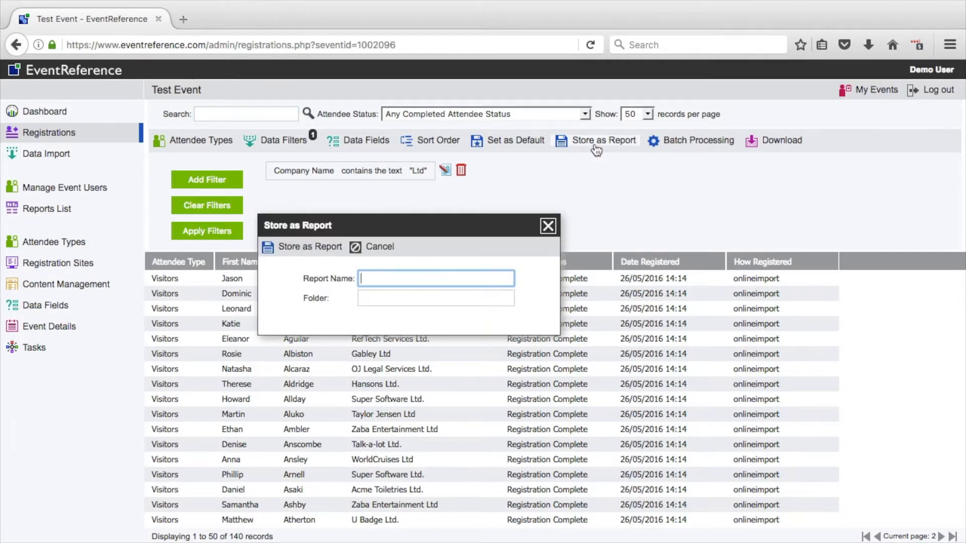
pyautogui.write('Limited Companies')
pyautogui.click(303, 246)
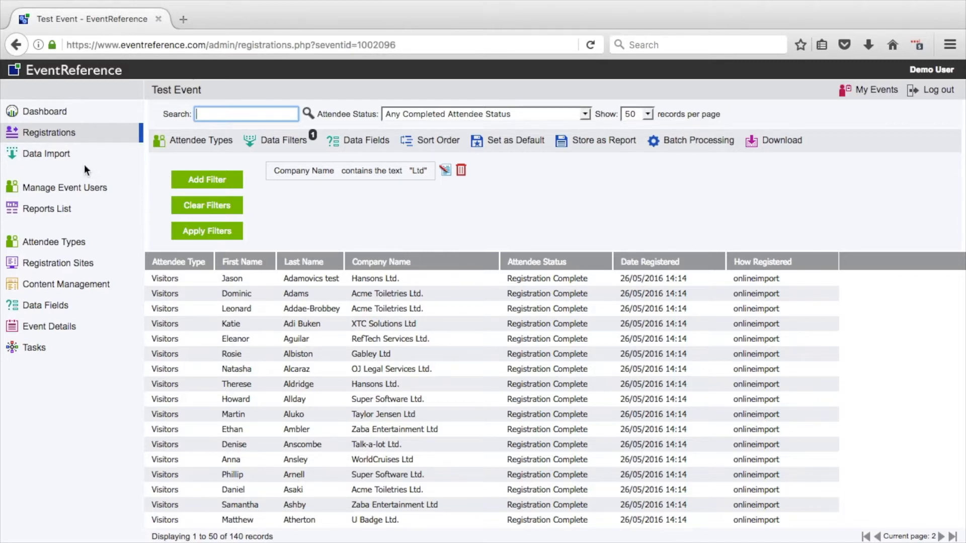
# Step: Add the Limited Companies report to the favourites in the reports list
pyautogui.click(80, 215)
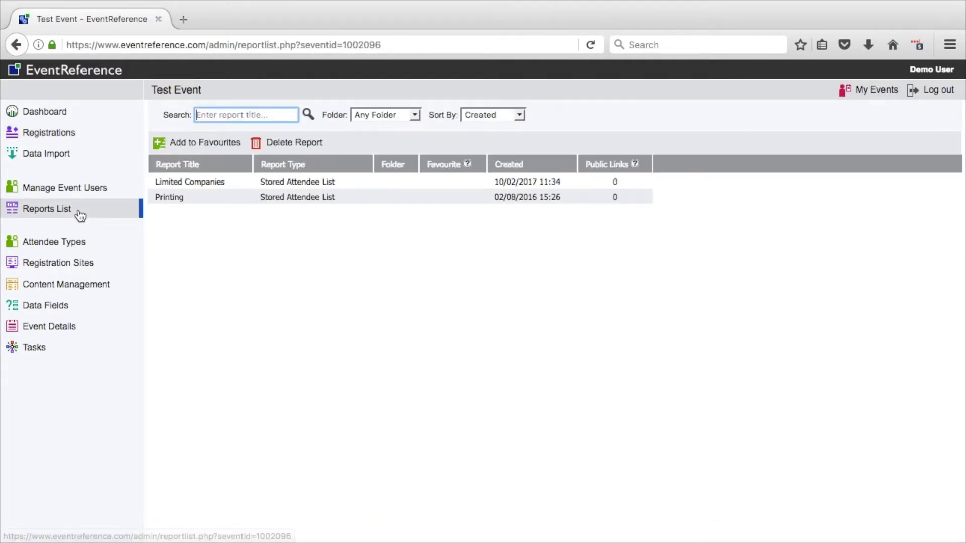
pyautogui.click(169, 184)
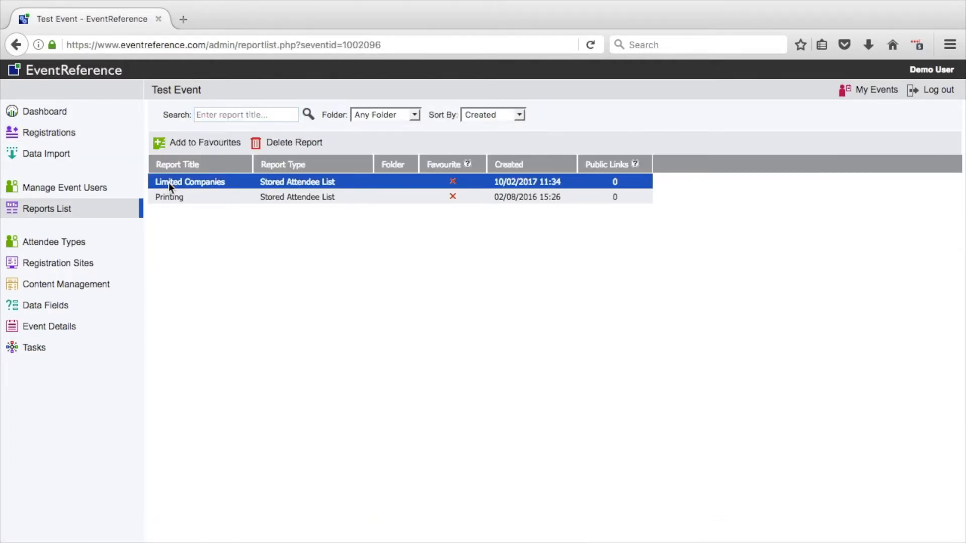
pyautogui.click(200, 145)
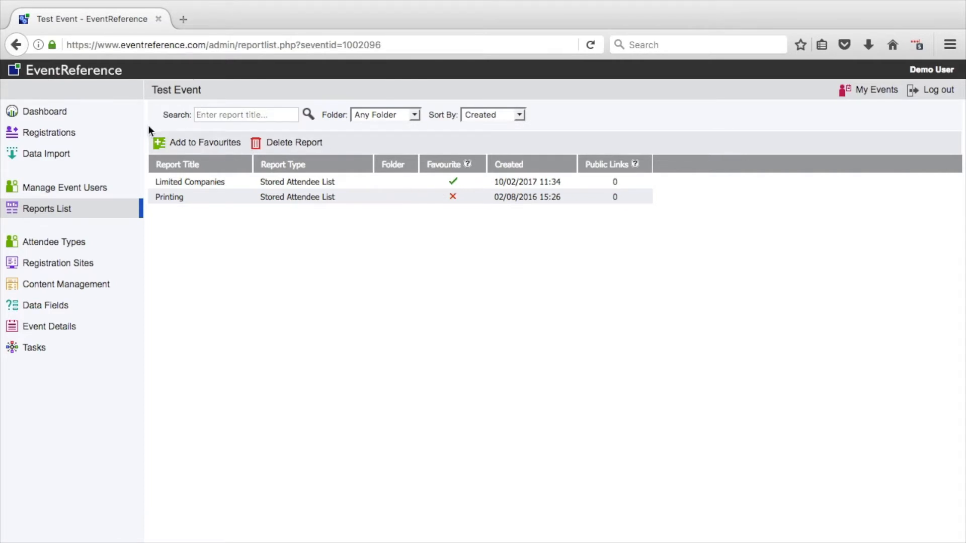
# Step: Return to the registrations and run the favourite report Limited Companies
pyautogui.click(113, 133)
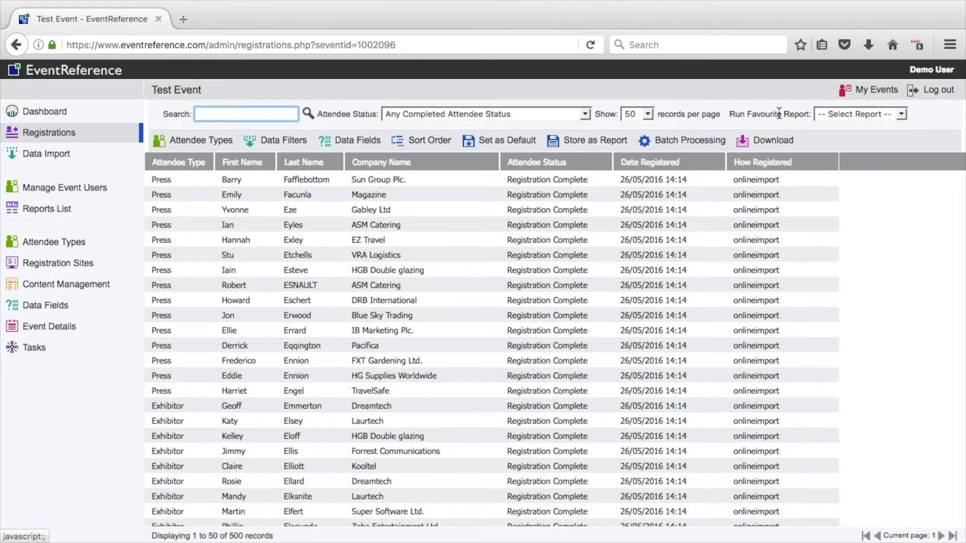
pyautogui.click(844, 117)
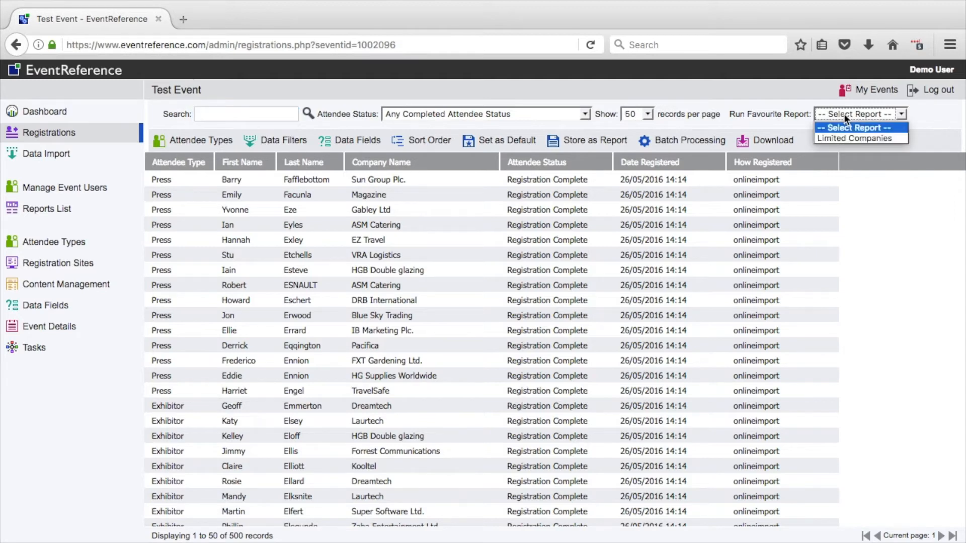
pyautogui.click(844, 140)
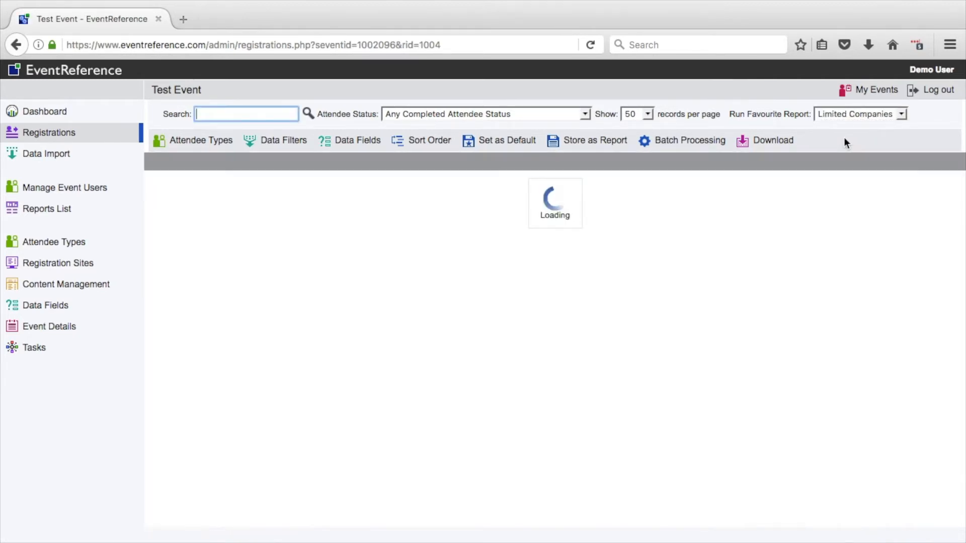